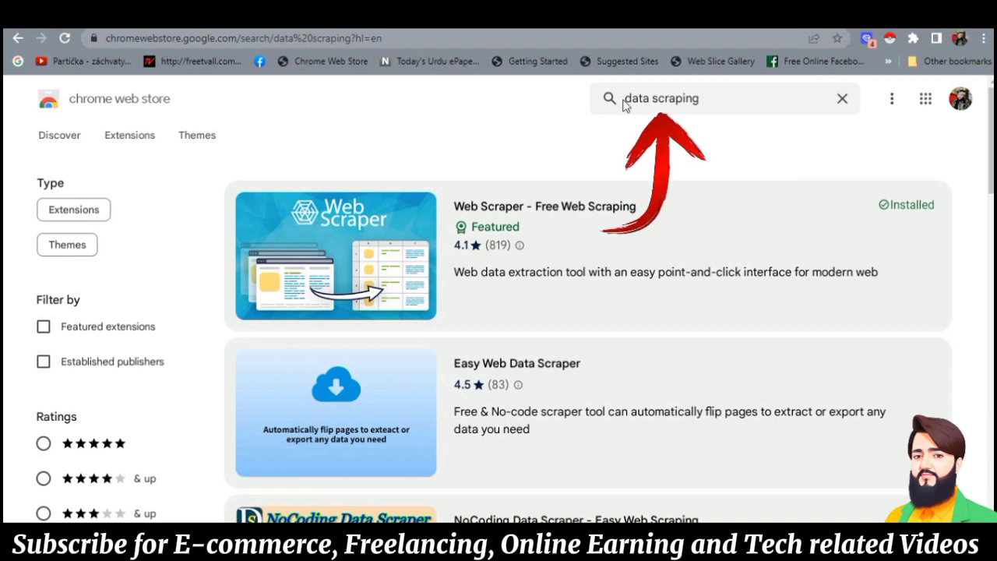
- Look through the Chrome Web Store results for data scraping and open the NoCoding Data Scraper - Easy Web Scraping extension page
drag(627, 100, 713, 97)
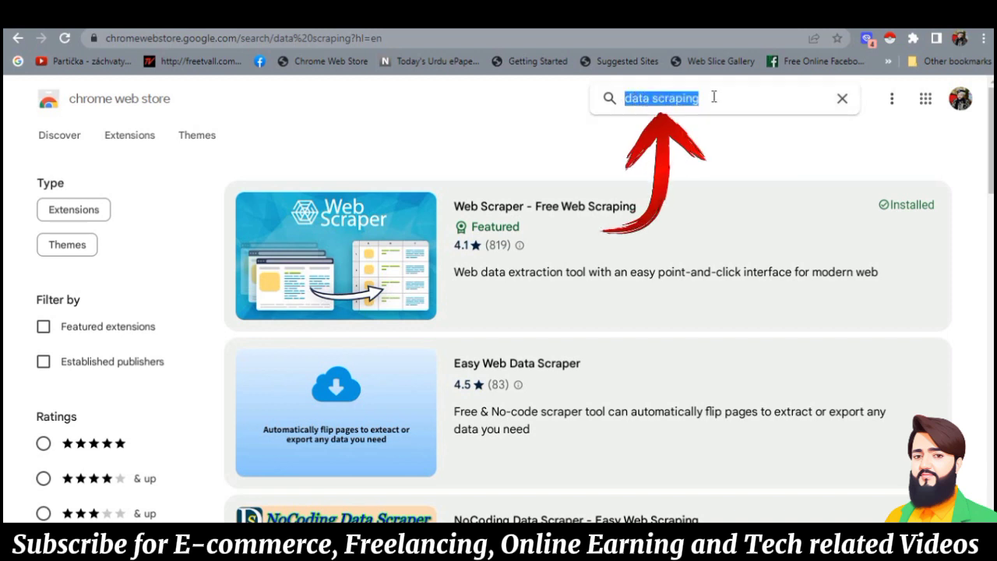
scroll(990, 156, down, 1)
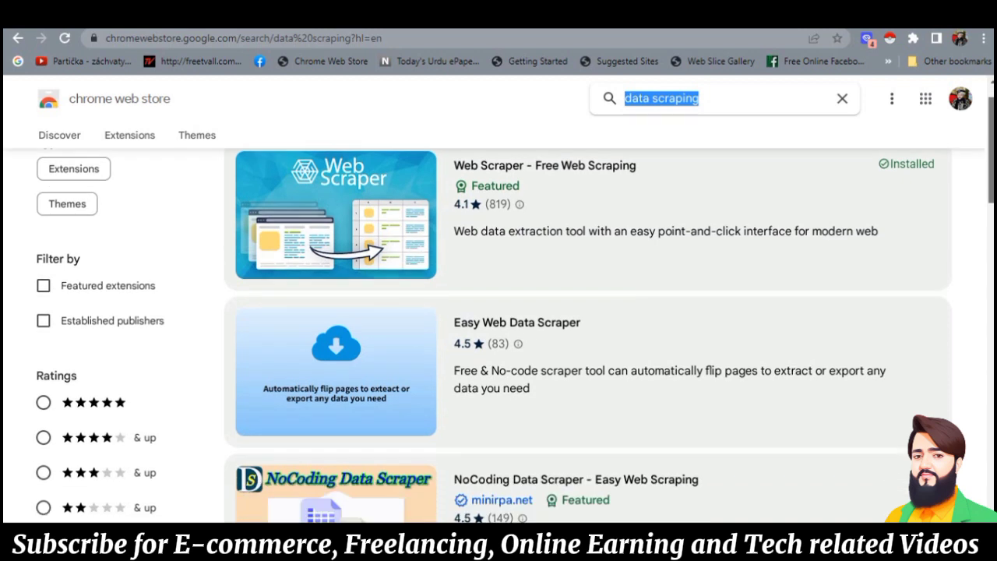
drag(992, 156, 991, 190)
scroll(991, 189, down, 1)
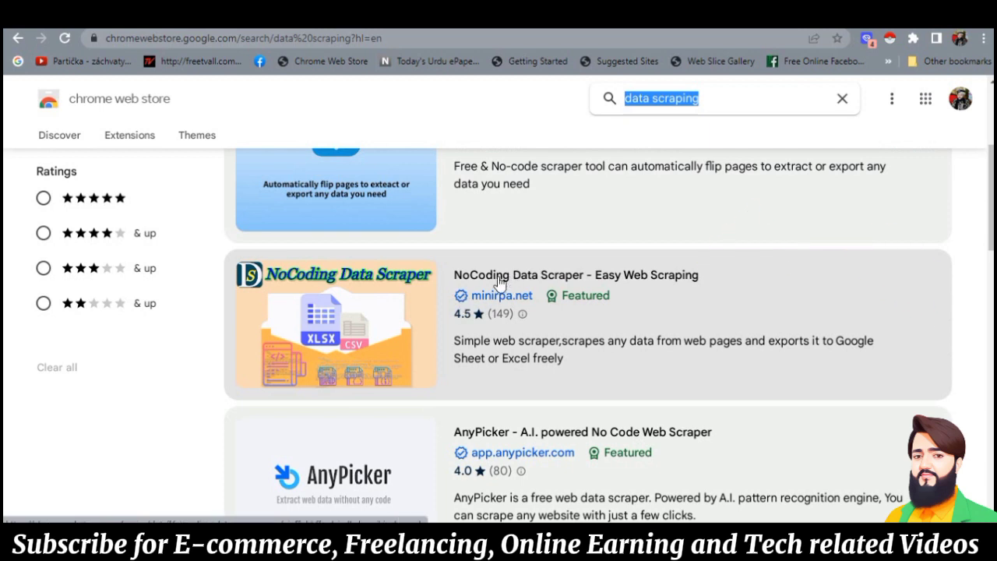
click(499, 282)
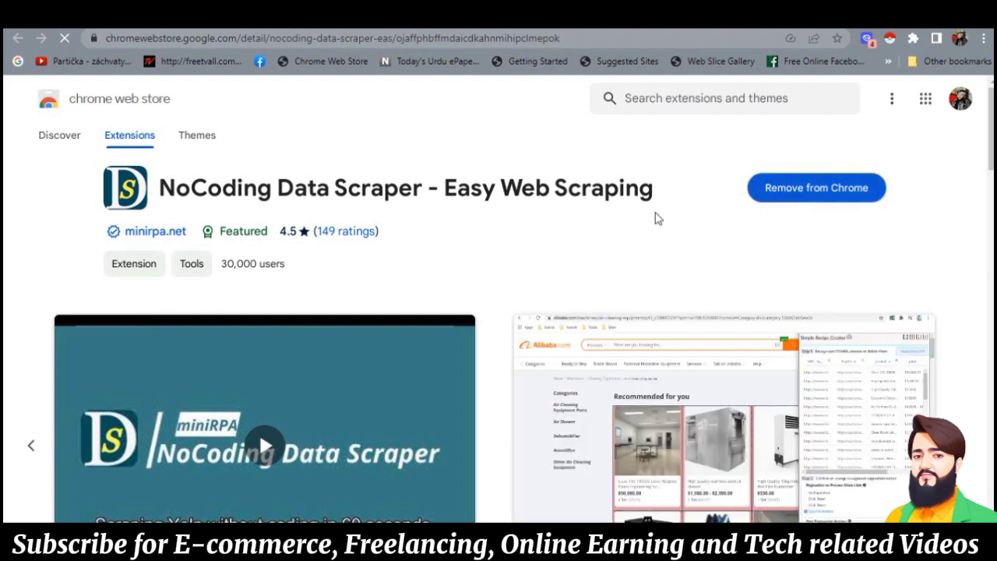
- Pin the NoCoding Data Scraper extension so that it is directly accessible in the browser
click(912, 40)
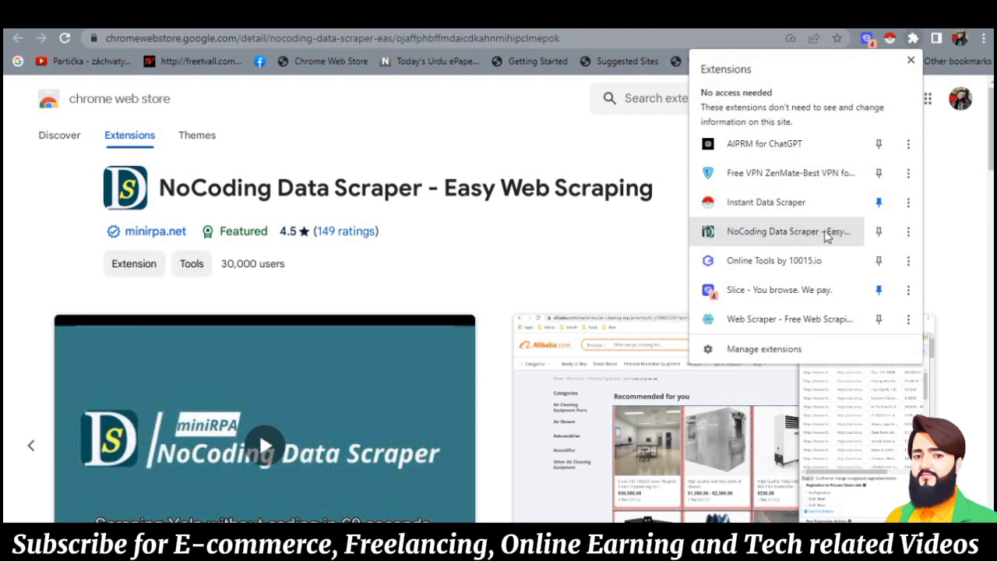
click(878, 232)
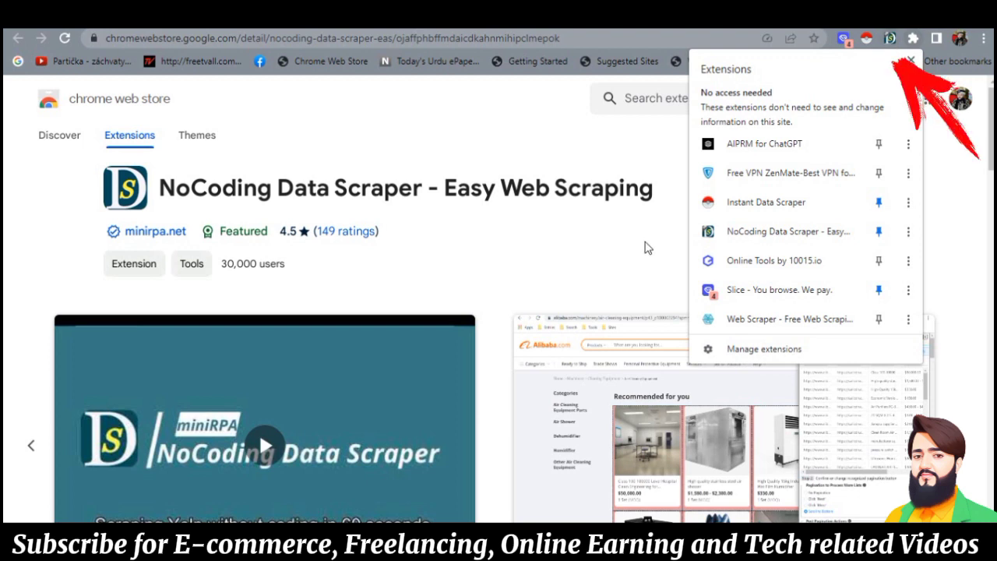
click(646, 248)
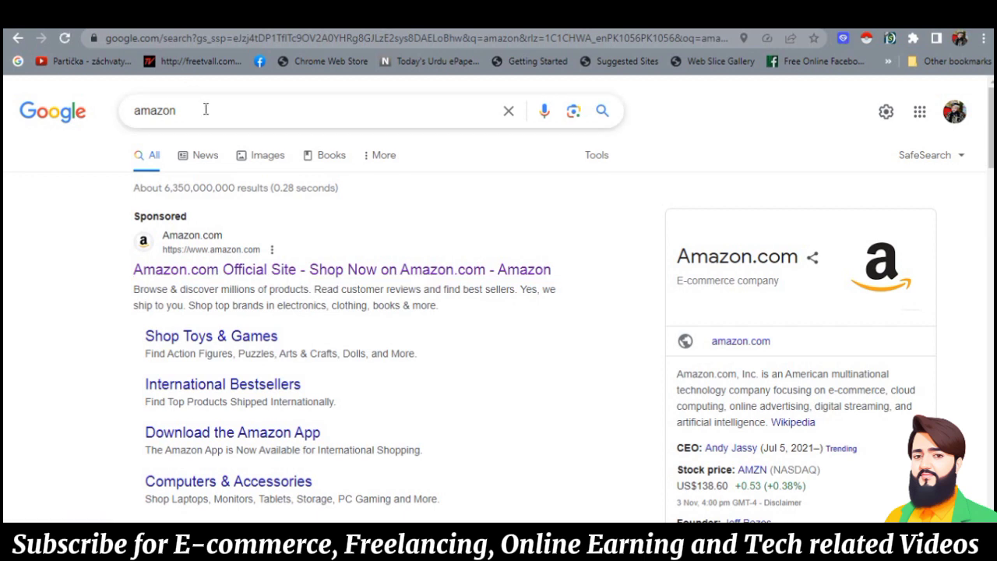
- Open the official Amazon.com site from the Google results for amazon
click(320, 281)
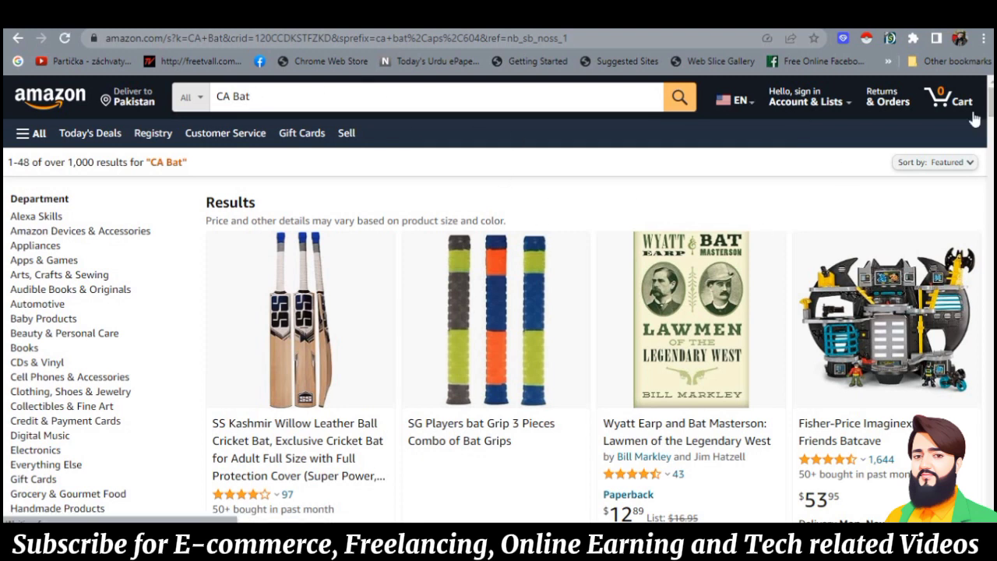
- Examine the Amazon product listings for CA Bat down the results page and return to its beginning
scroll(974, 117, down, 3)
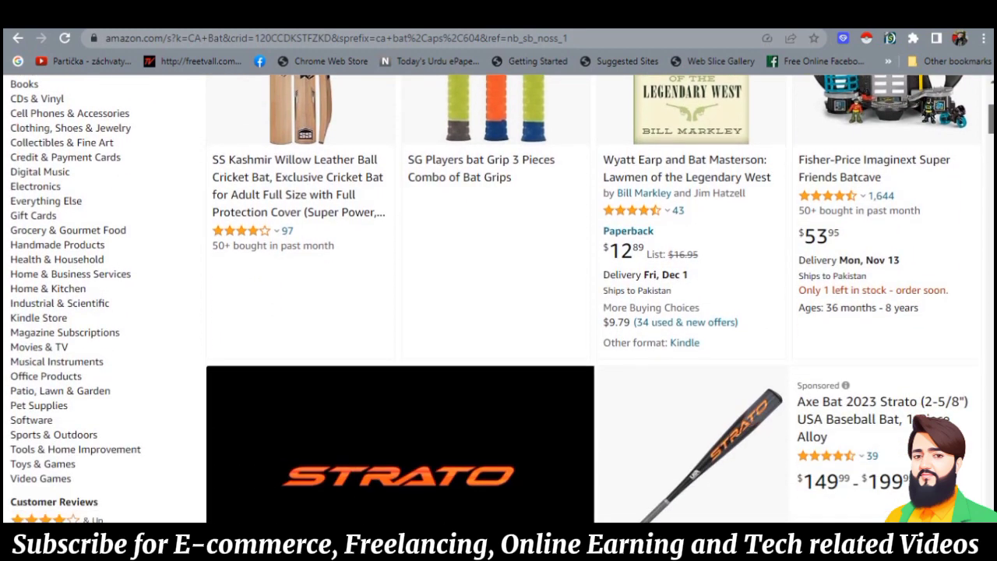
scroll(499, 299, down, 5)
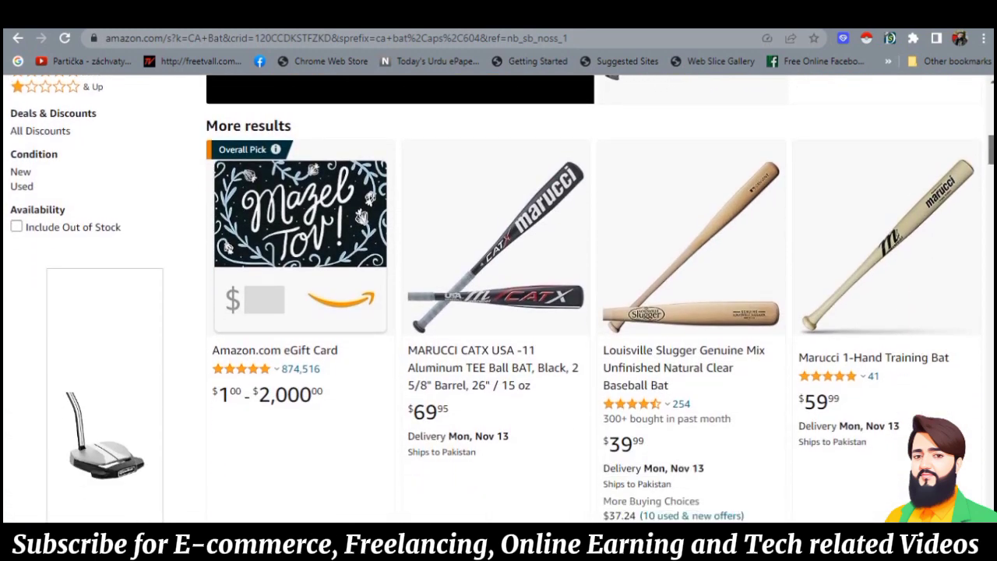
scroll(499, 299, down, 3)
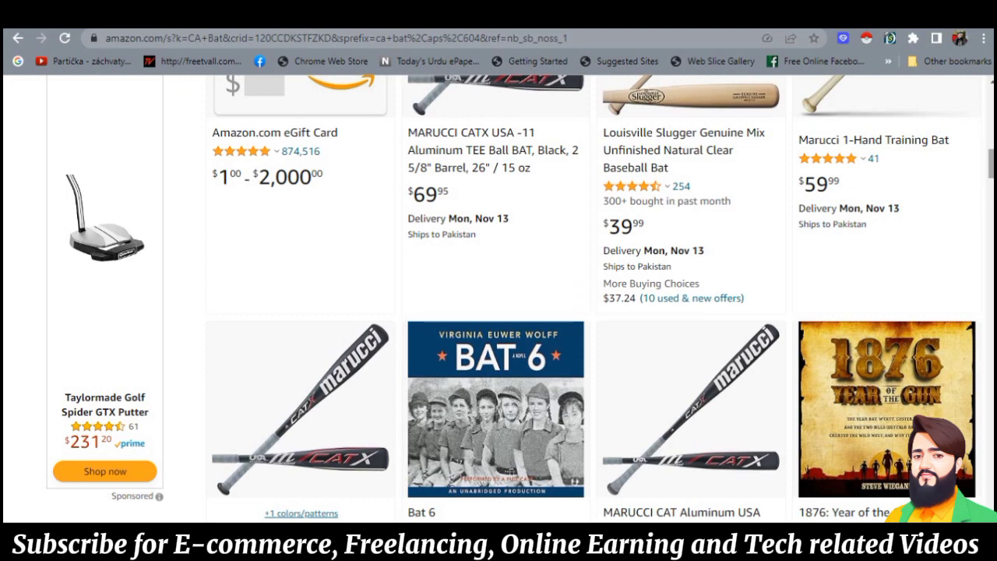
scroll(499, 299, down, 4)
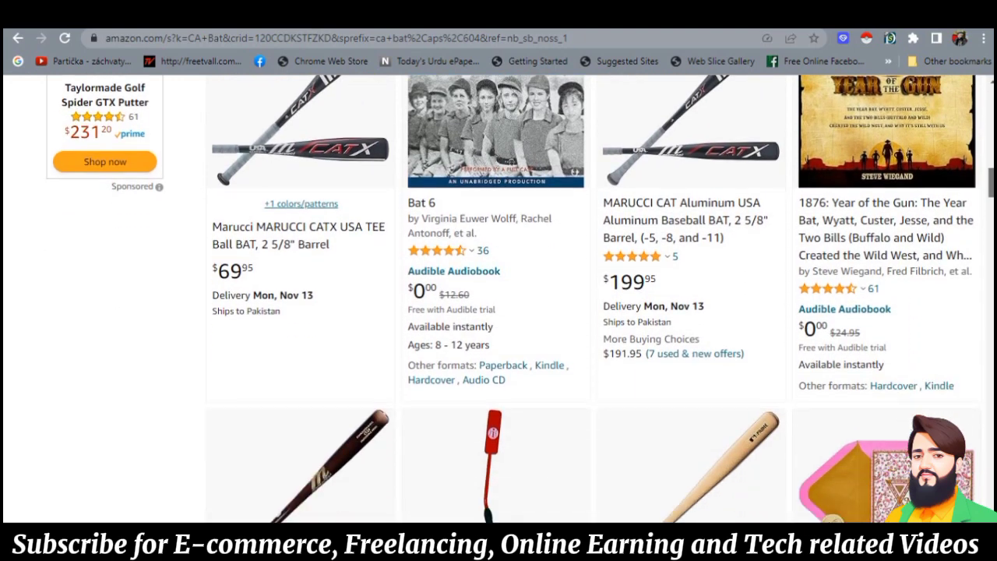
scroll(499, 299, down, 4)
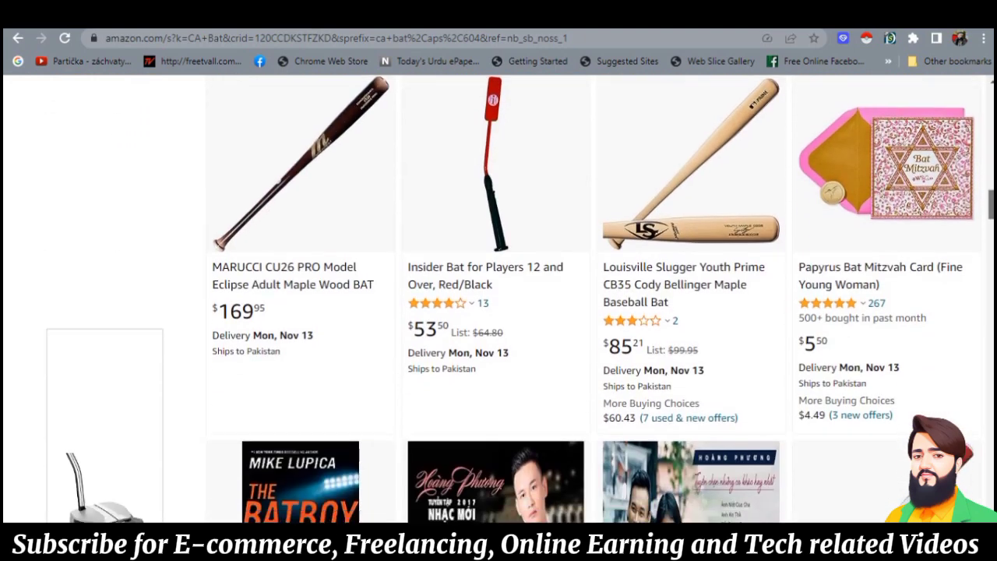
scroll(499, 299, down, 3)
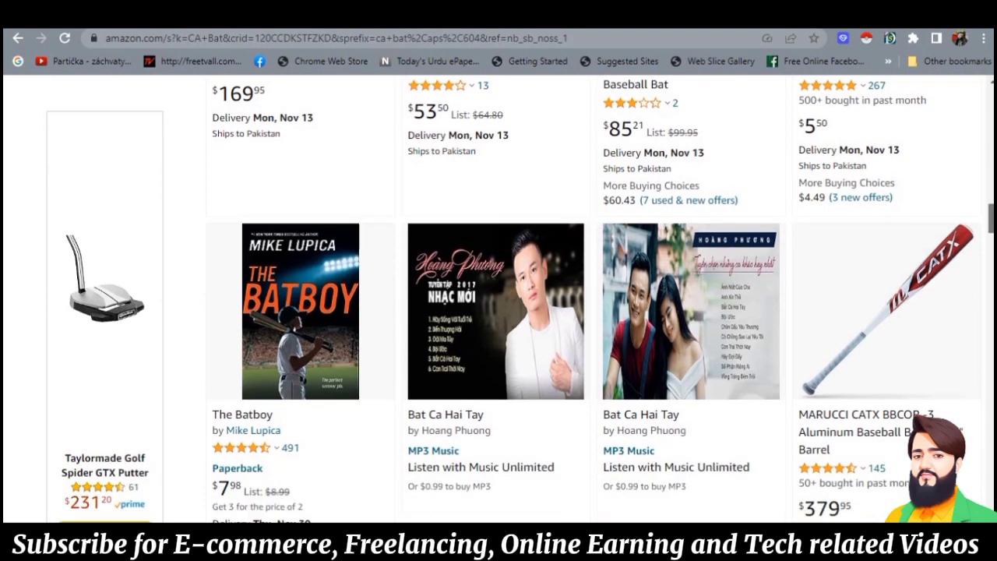
scroll(499, 300, down, 7)
scroll(499, 299, down, 6)
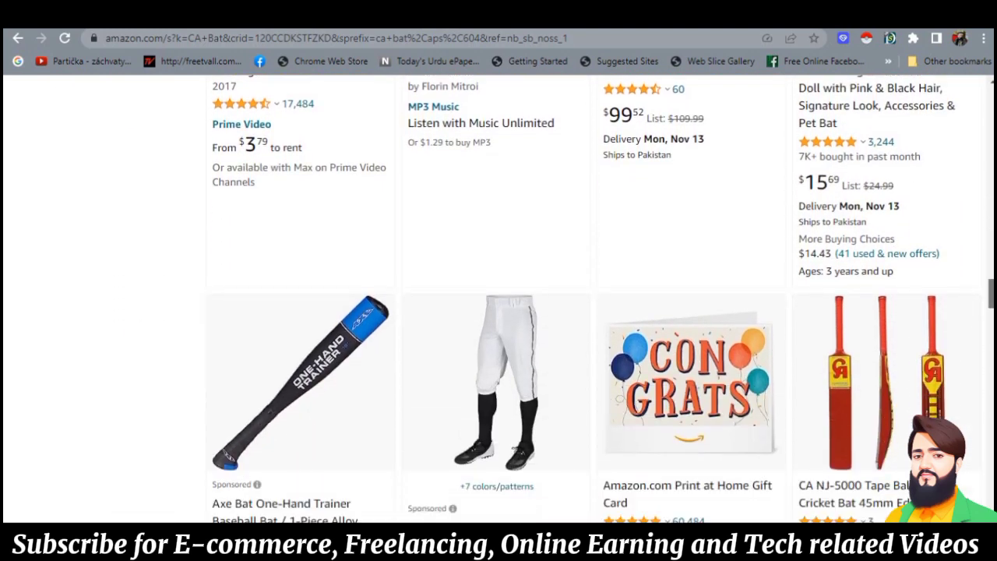
scroll(499, 300, down, 4)
scroll(499, 299, down, 9)
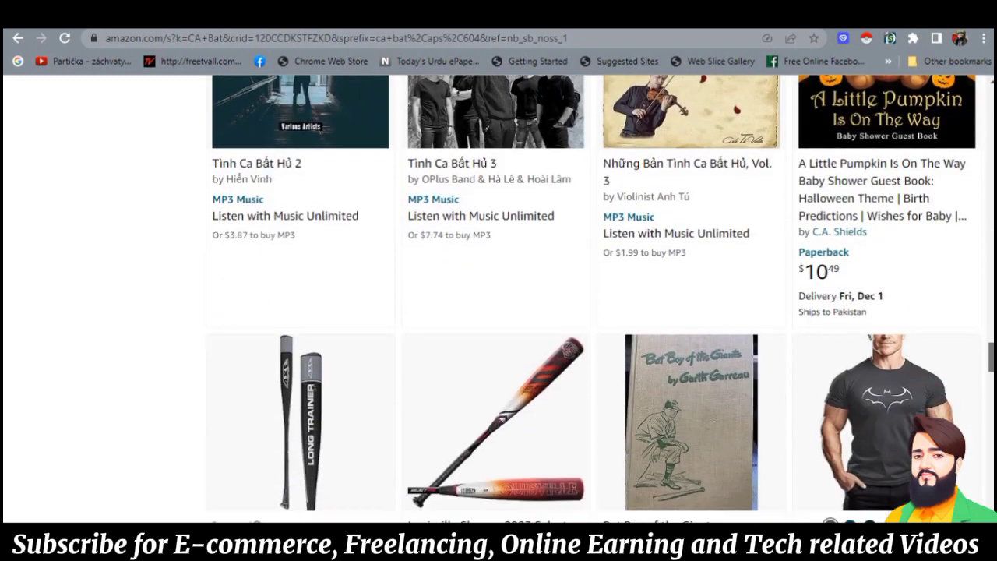
scroll(499, 299, down, 4)
scroll(499, 299, up, 20)
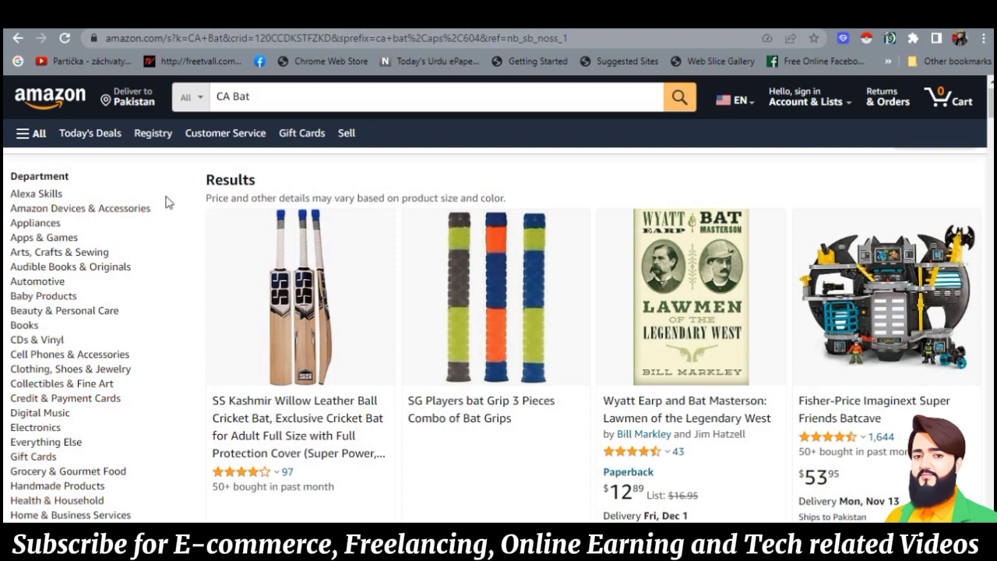
- Start an Auto Scrape of the CA Bat results page from My Recipes in the NoCoding Data Scraper extension
click(890, 39)
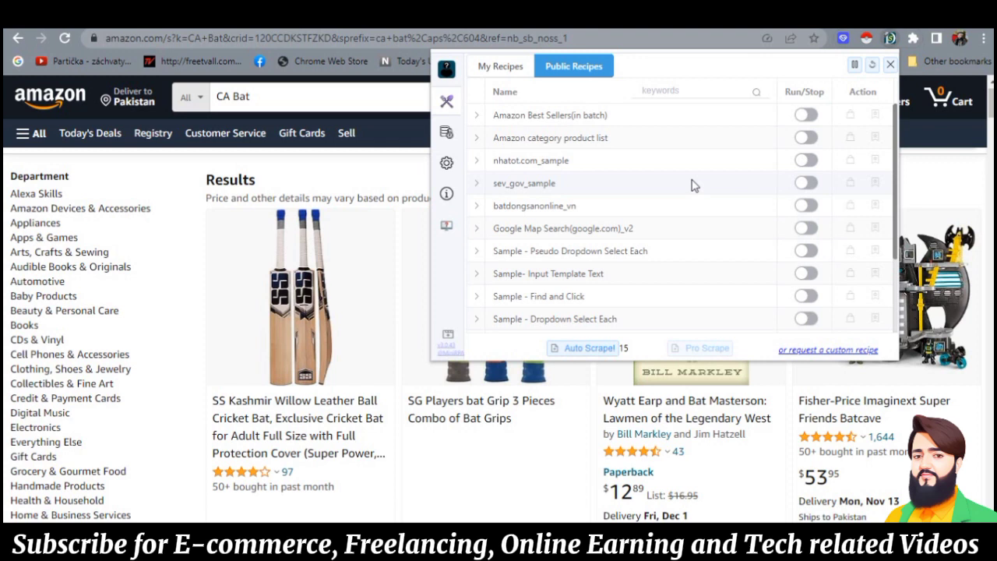
click(503, 68)
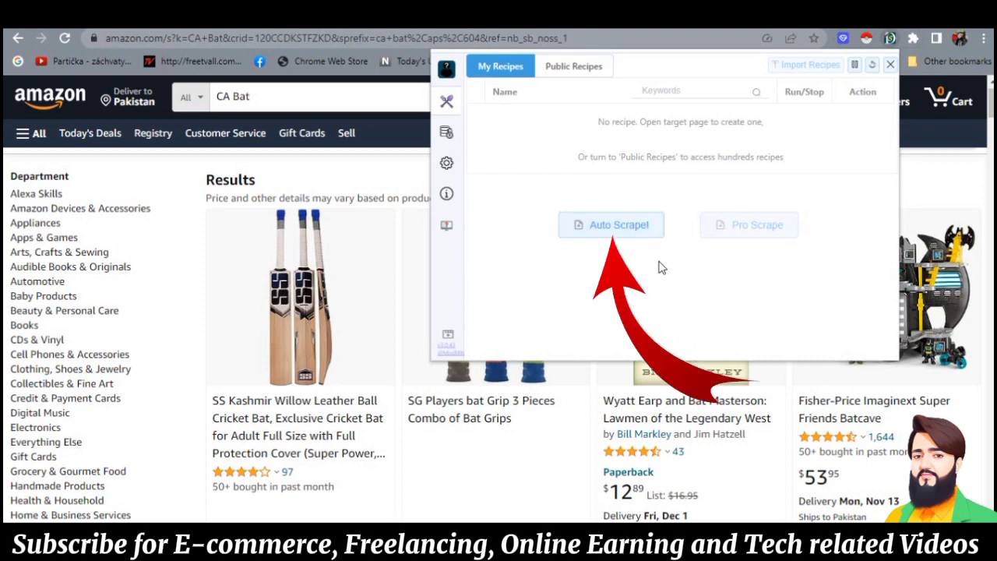
click(600, 229)
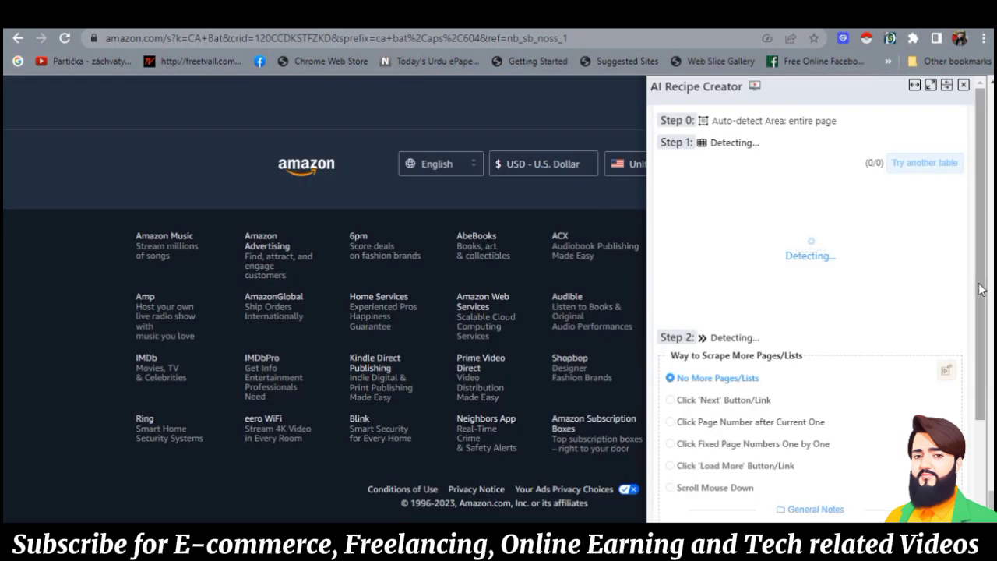
drag(988, 304, 964, 234)
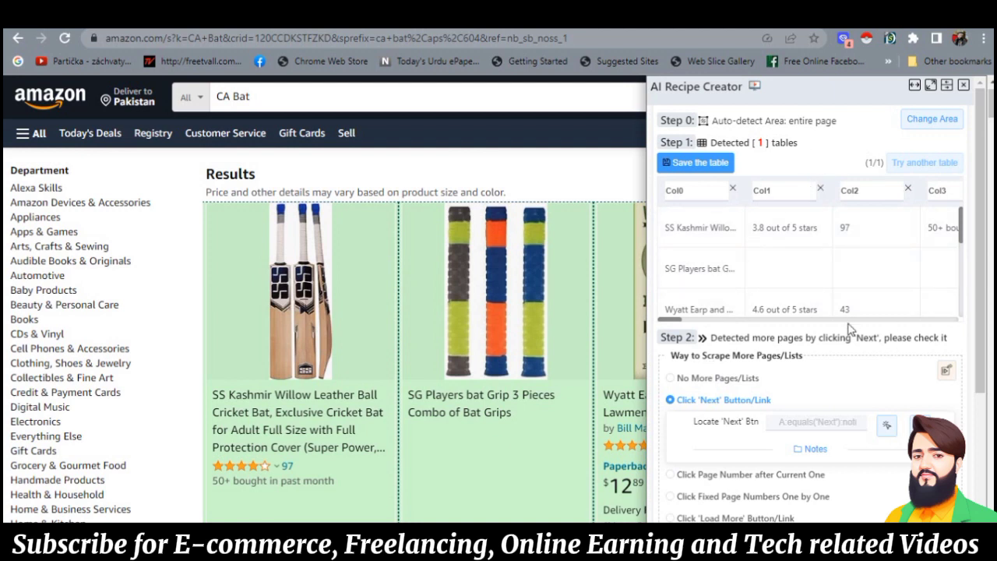
- Save the detected product table to Downloads as the Excel worksheet datatable and open the file, dismissing any notice
click(711, 170)
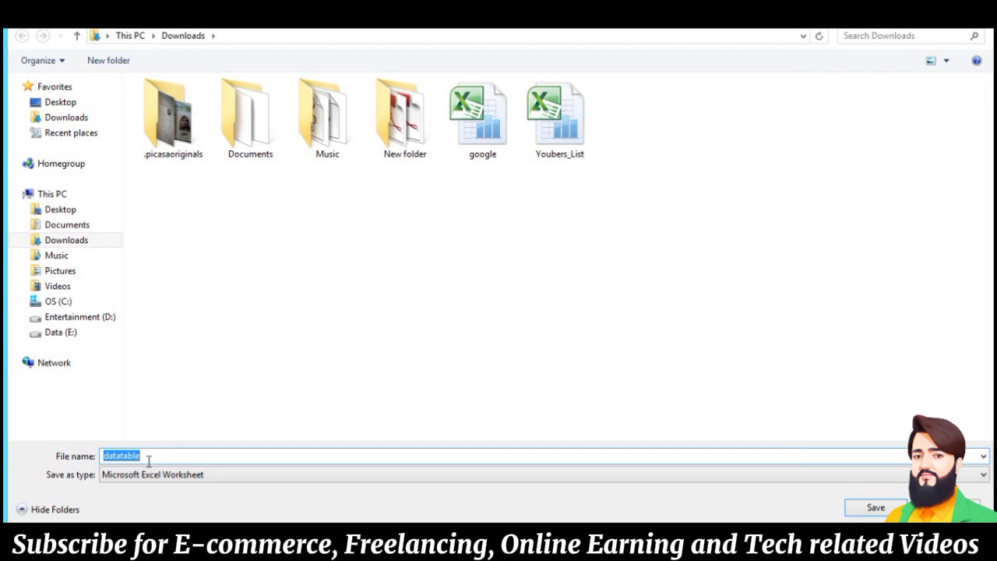
click(870, 509)
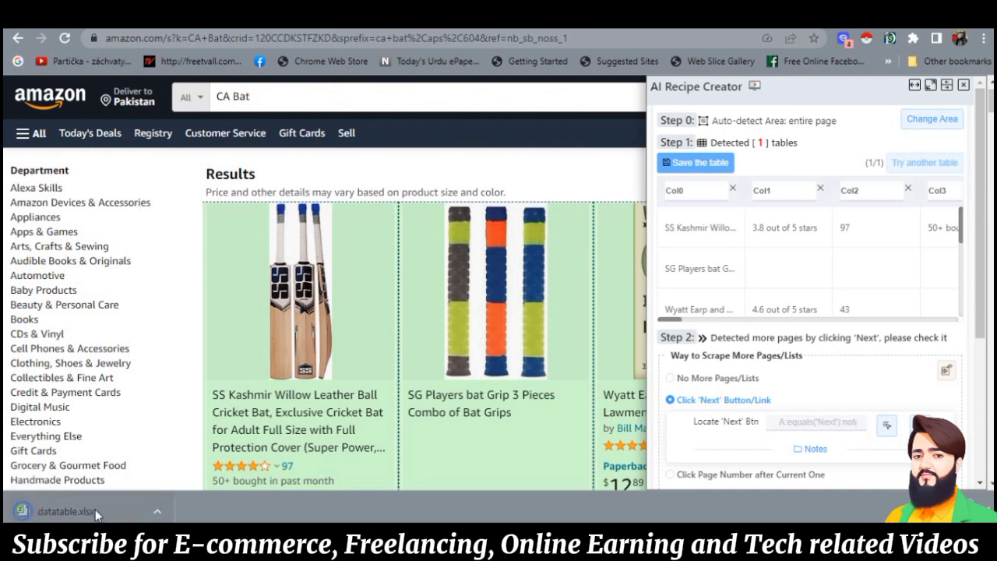
click(57, 507)
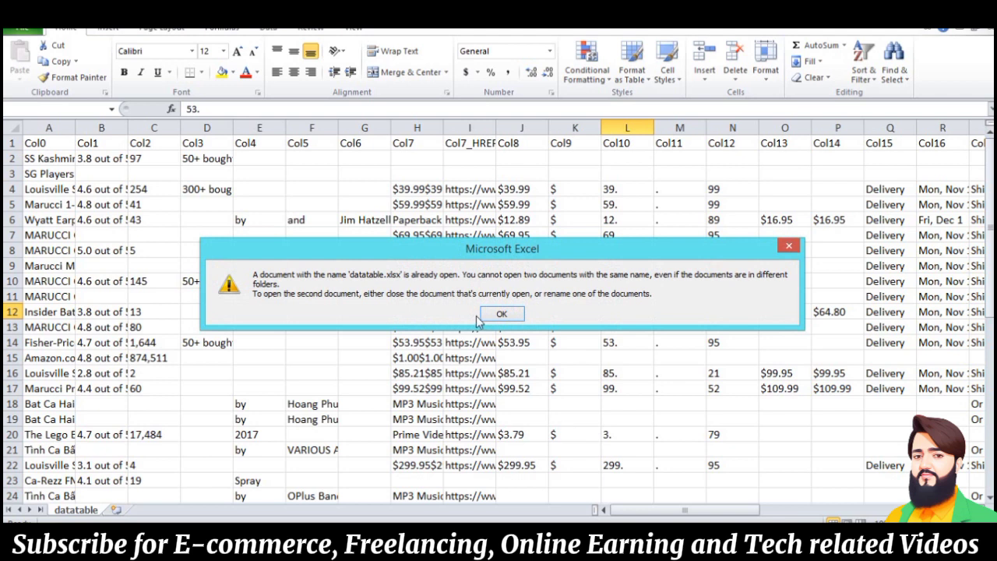
click(499, 313)
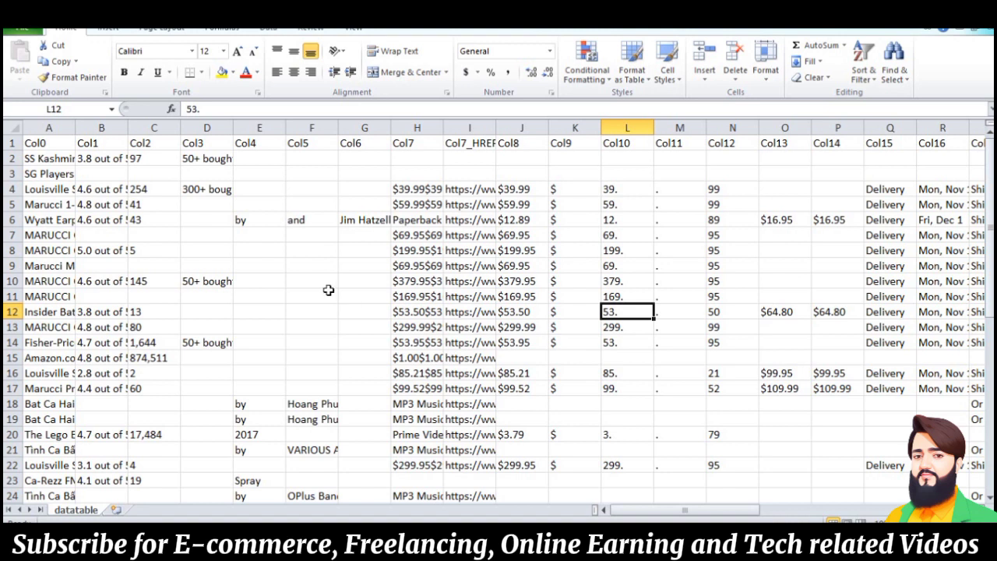
- Widen column A to fit the product titles and rename its header in A1 to Brand Name
click(52, 143)
click(55, 128)
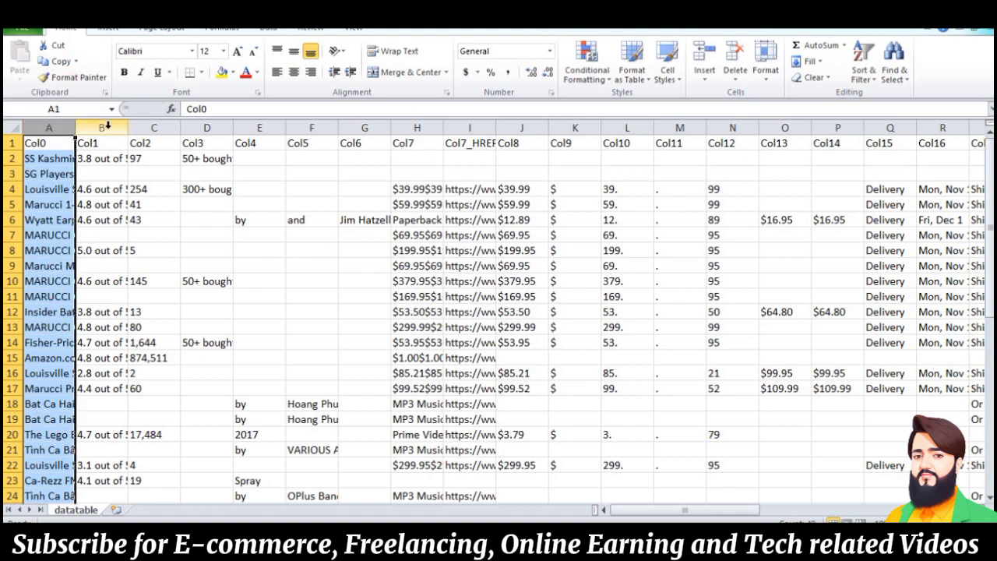
drag(72, 130, 516, 132)
double_click(61, 144)
drag(16, 144, 47, 144)
text(Bra)
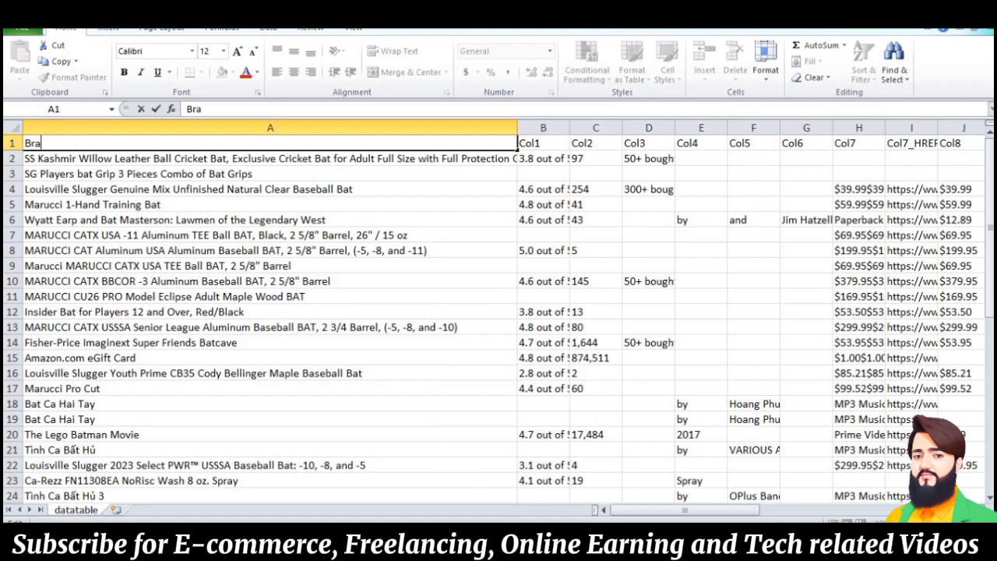
text(nd Name)
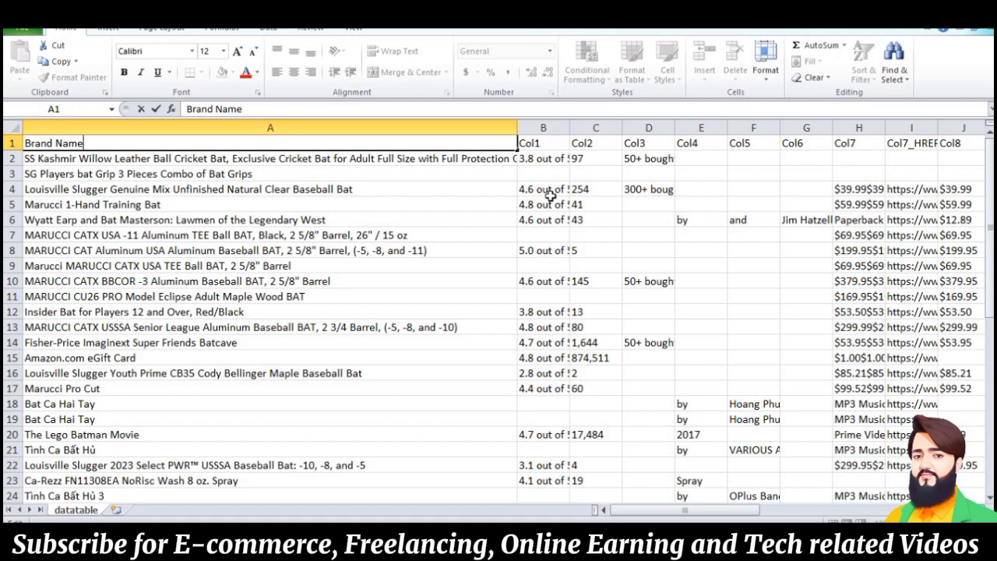
- Widen column B to show the full star ratings and rename its header in B1 to Ranking
click(558, 130)
drag(570, 129, 630, 128)
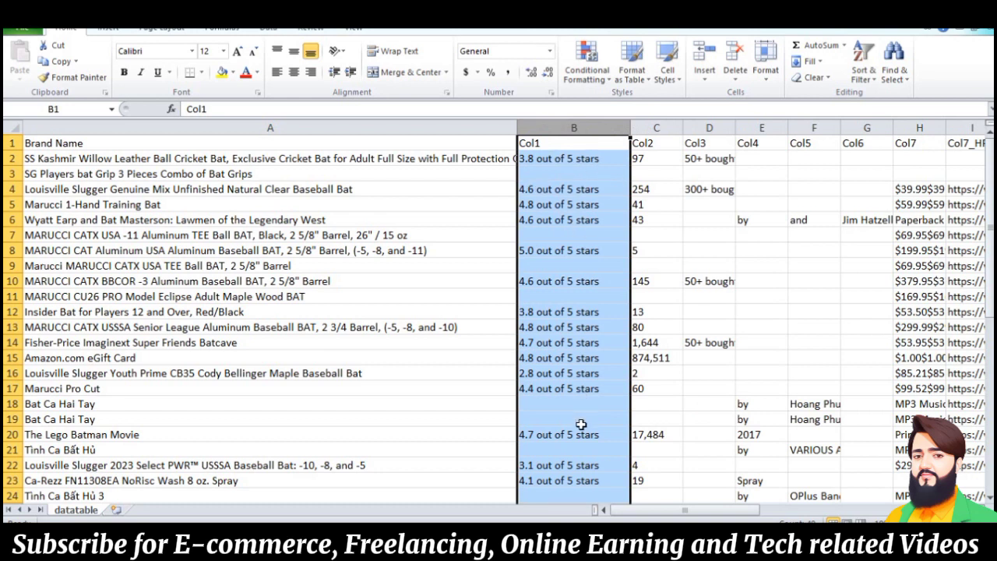
double_click(560, 144)
key(BackSpace)
key(BackSpace)
key(BackSpace)
key(BackSpace)
text(Ranking)
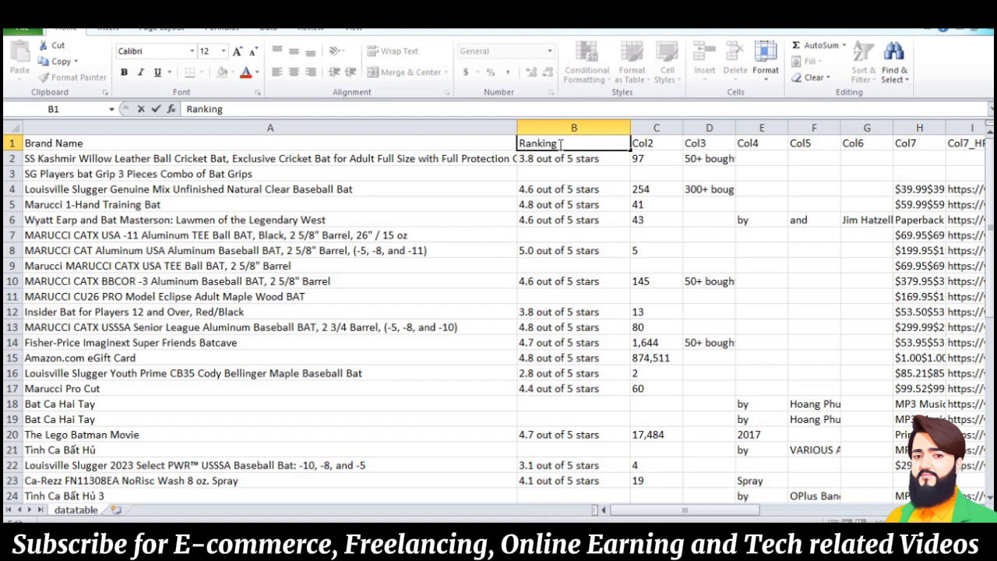
- Rename the header of column C in C1 to Sold
click(659, 143)
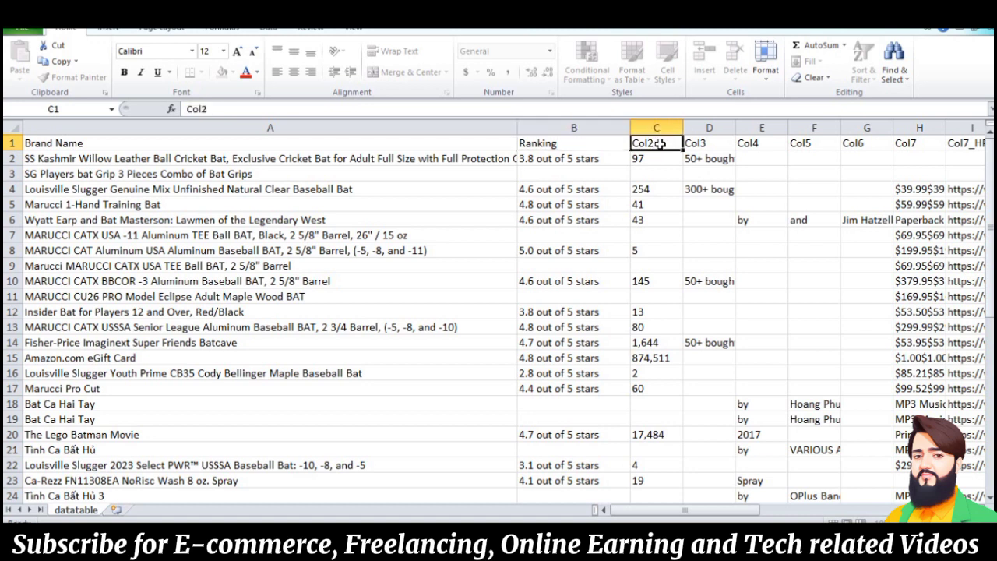
double_click(659, 144)
drag(659, 143, 621, 140)
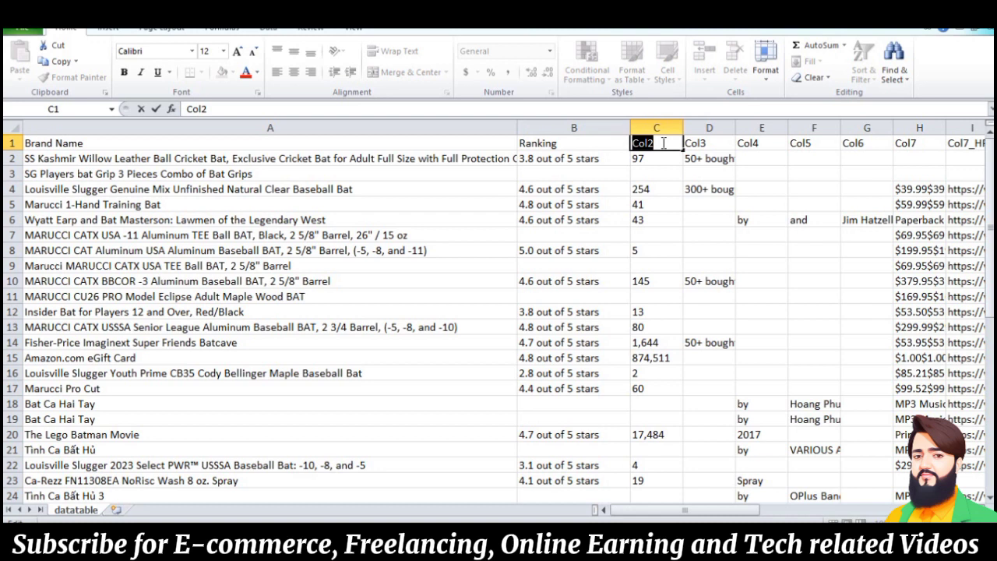
text(Sold)
click(697, 144)
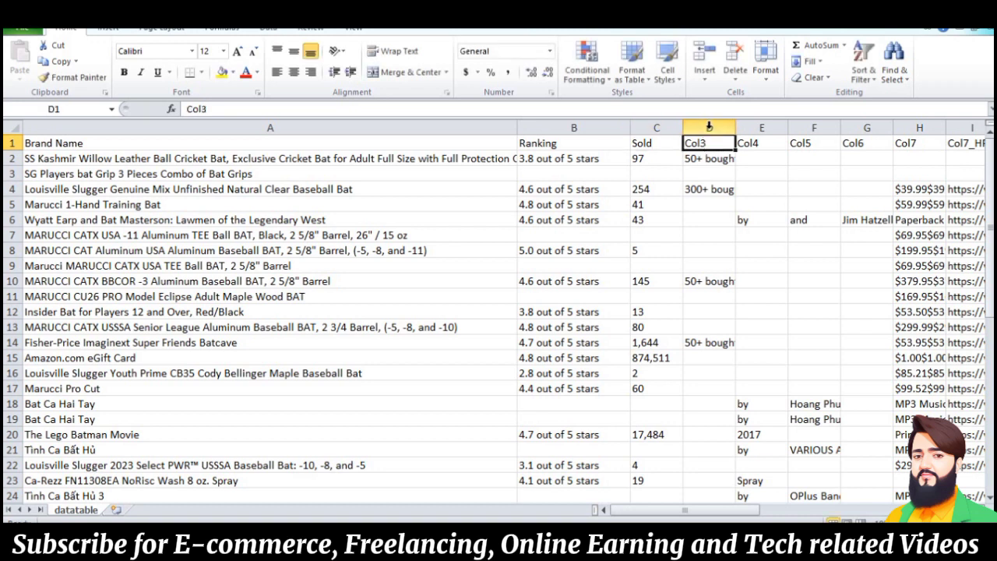
- Delete the four columns headed Col3, Col4, Col5 and Col6 one after another
click(709, 126)
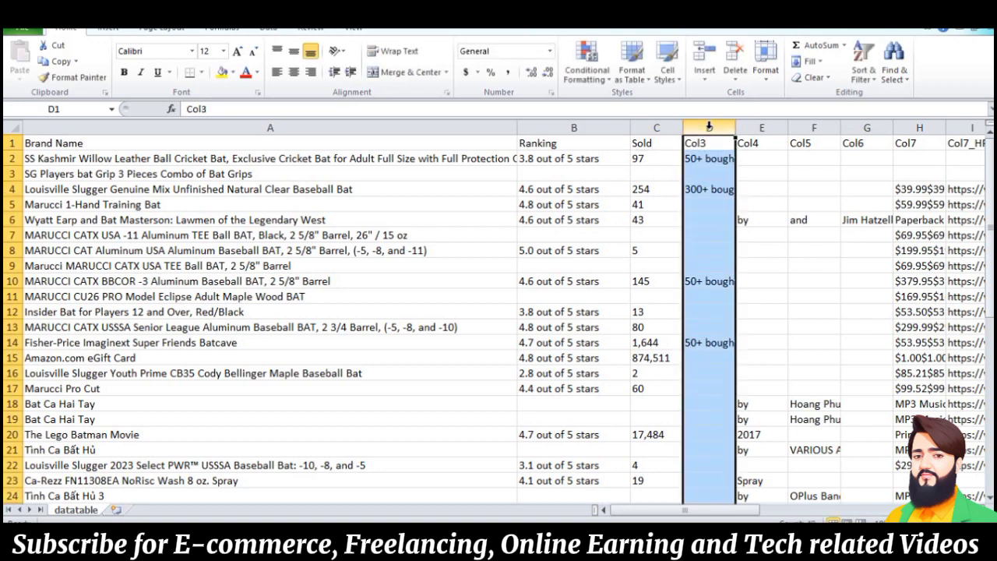
right_click(709, 127)
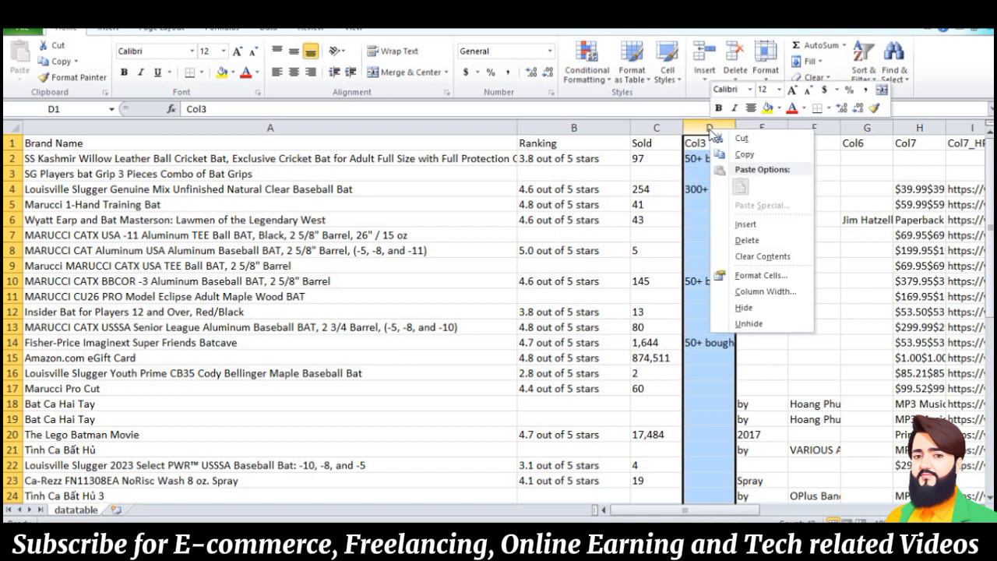
click(746, 241)
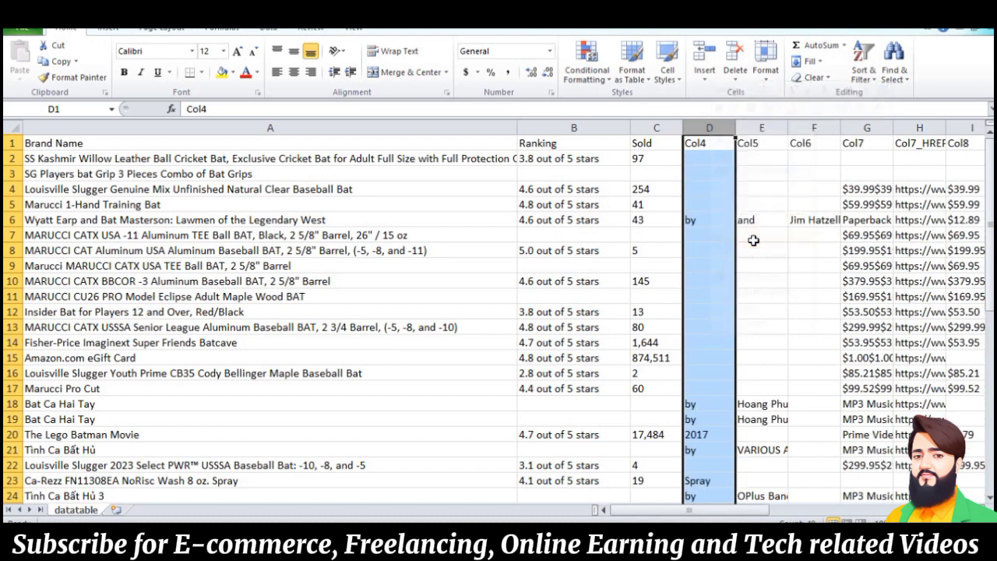
right_click(701, 124)
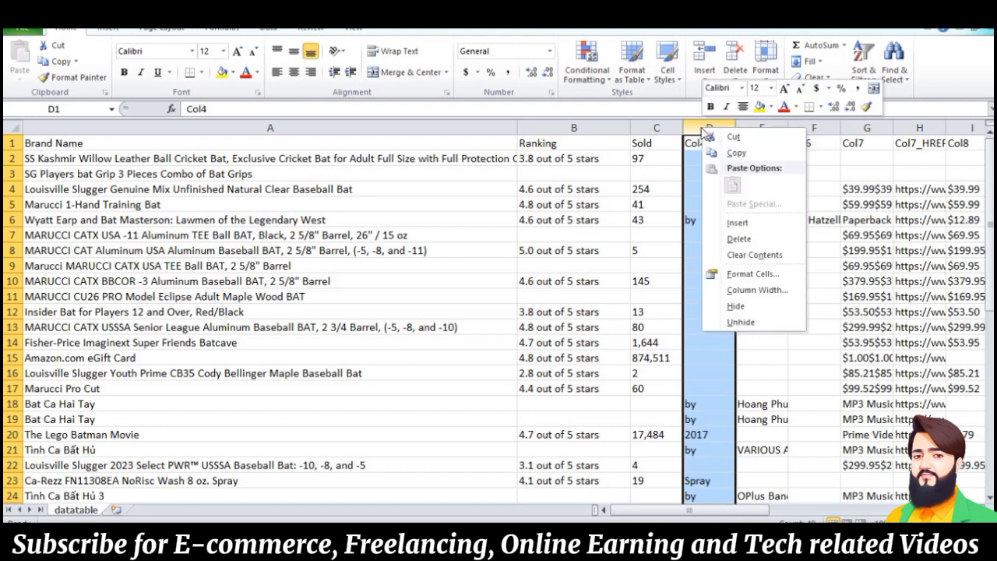
click(740, 240)
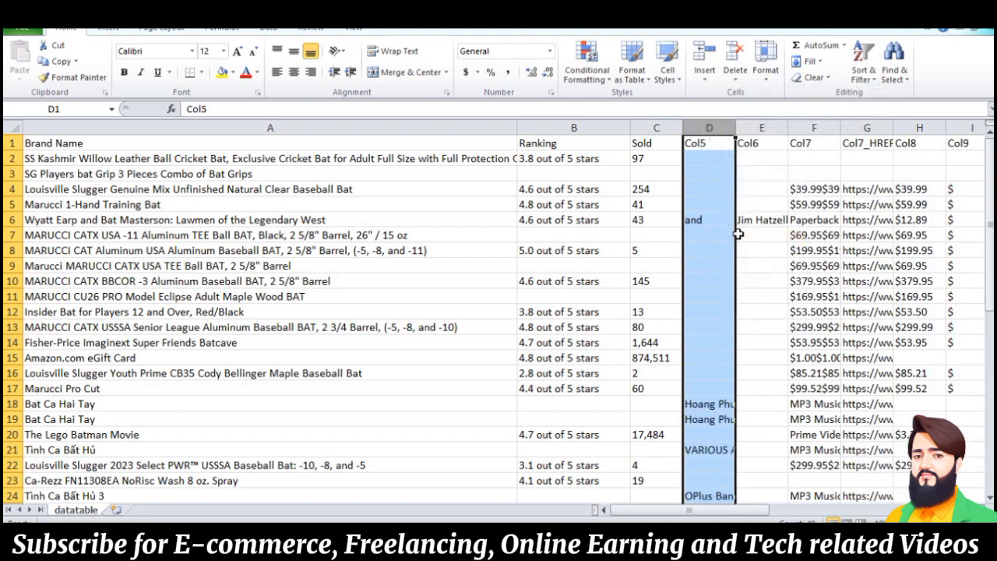
right_click(704, 124)
click(745, 239)
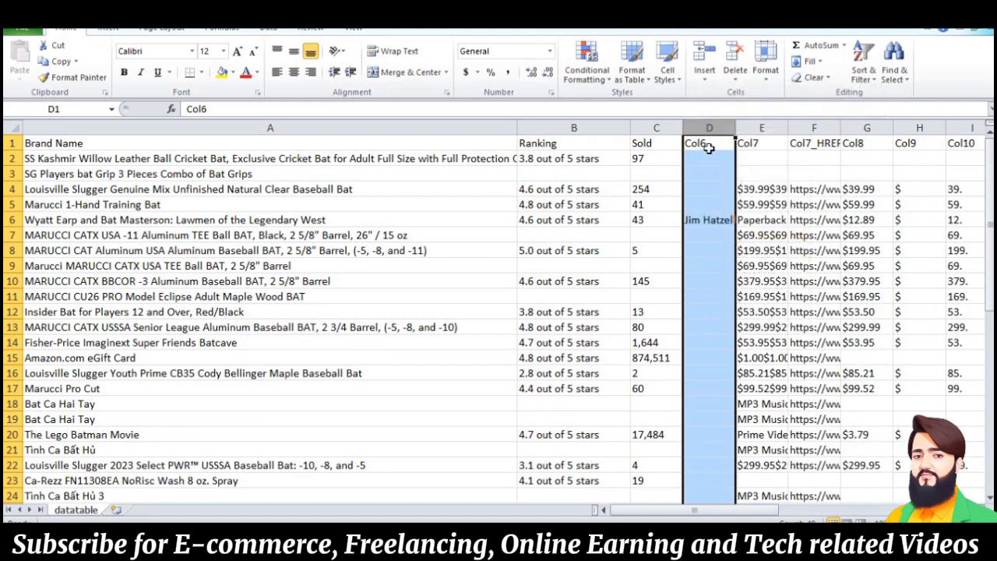
right_click(709, 126)
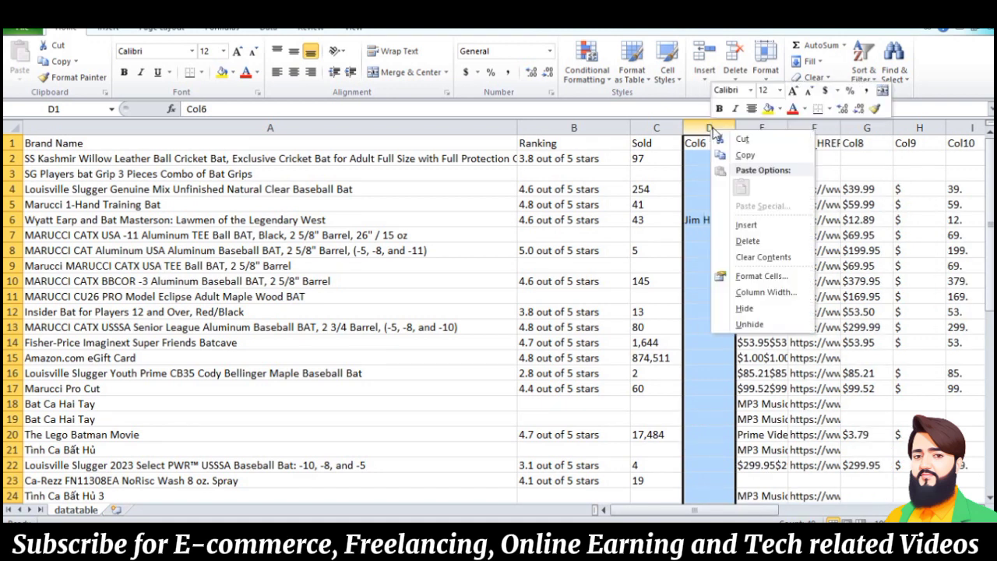
click(744, 238)
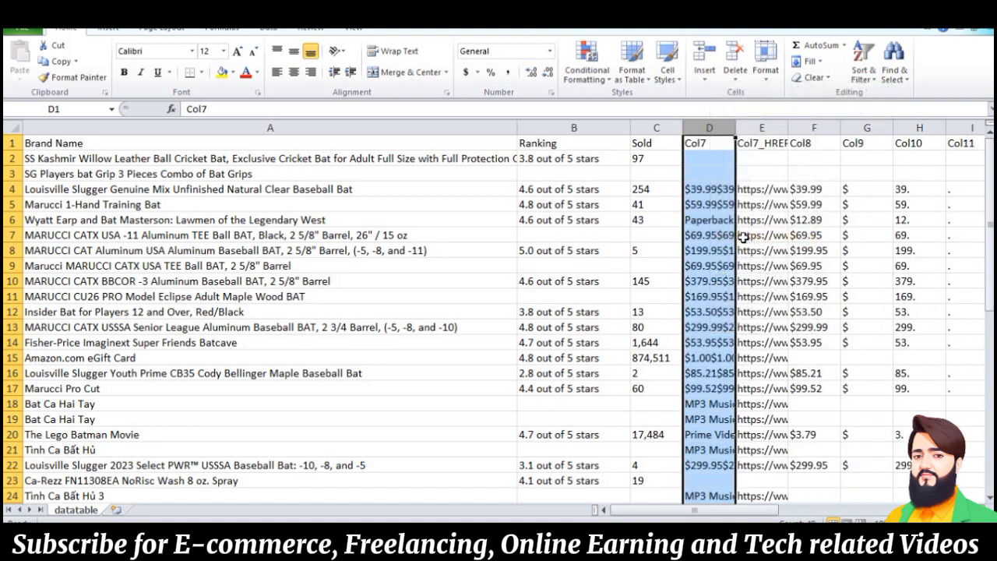
- Widen column D to show the full prices and rename its header in D1 to Cost
drag(736, 127, 845, 122)
click(717, 139)
double_click(716, 139)
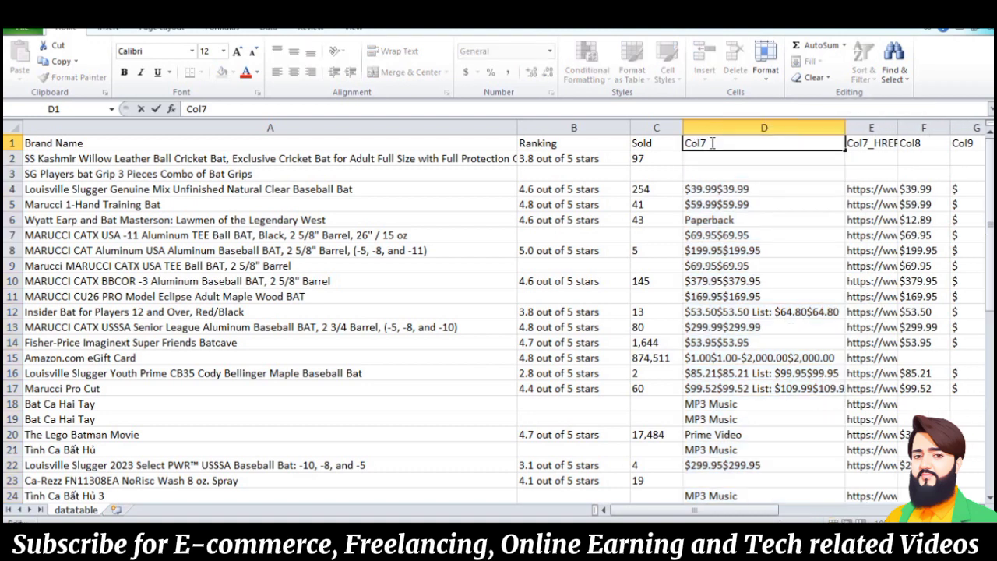
drag(717, 143, 657, 142)
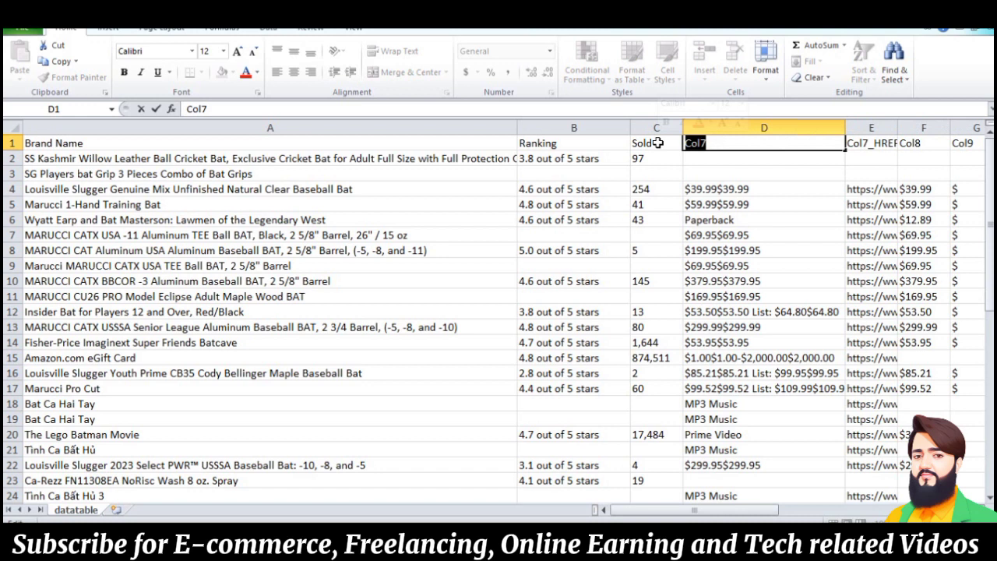
text(Cost)
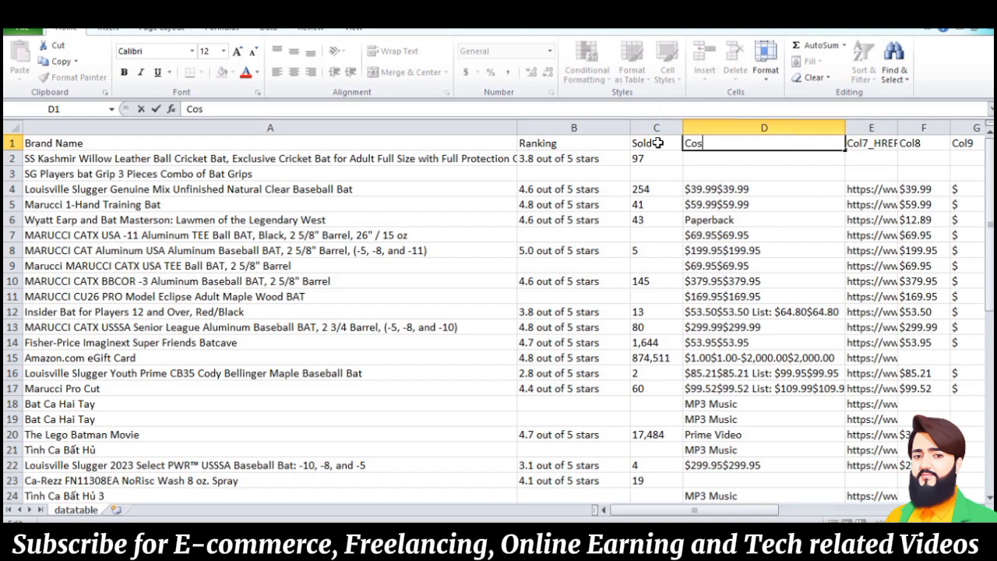
click(720, 221)
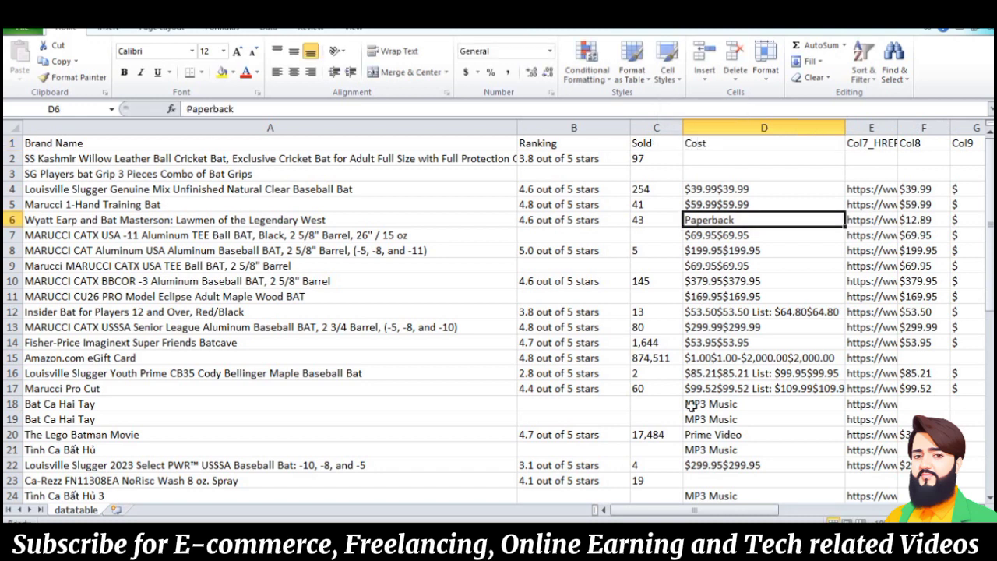
- Delete the column headed Col9, which holds only dollar signs
drag(650, 511, 672, 514)
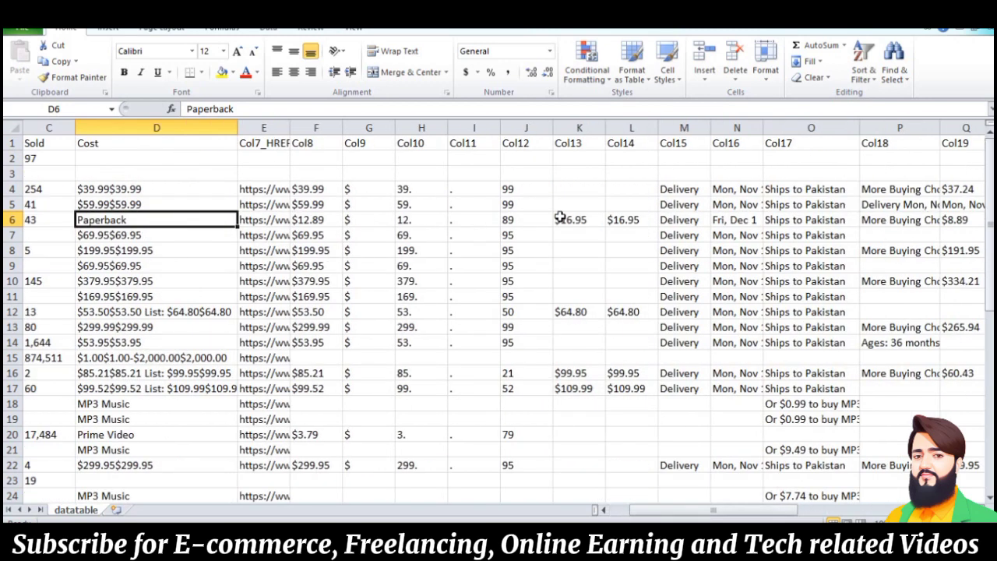
click(372, 125)
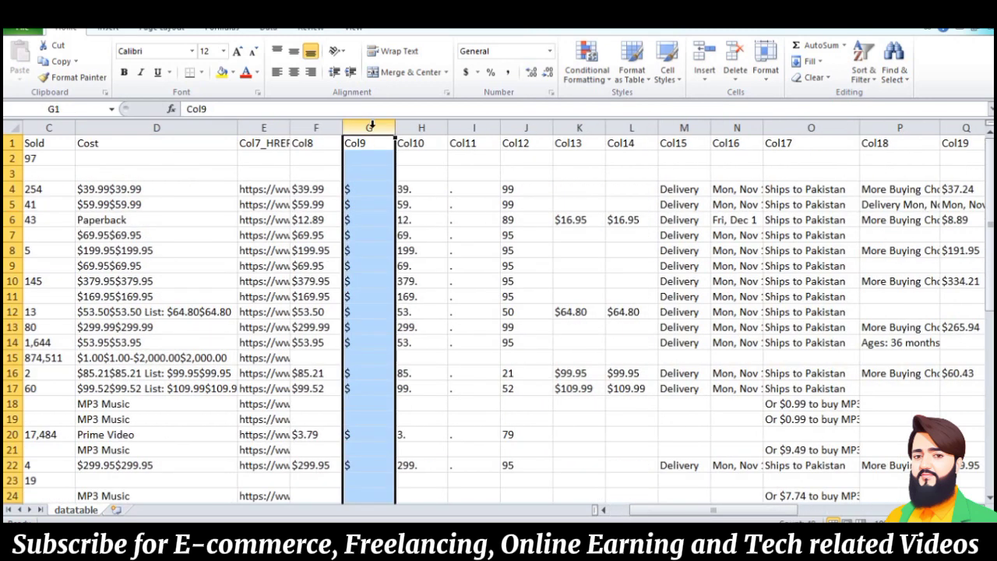
right_click(372, 126)
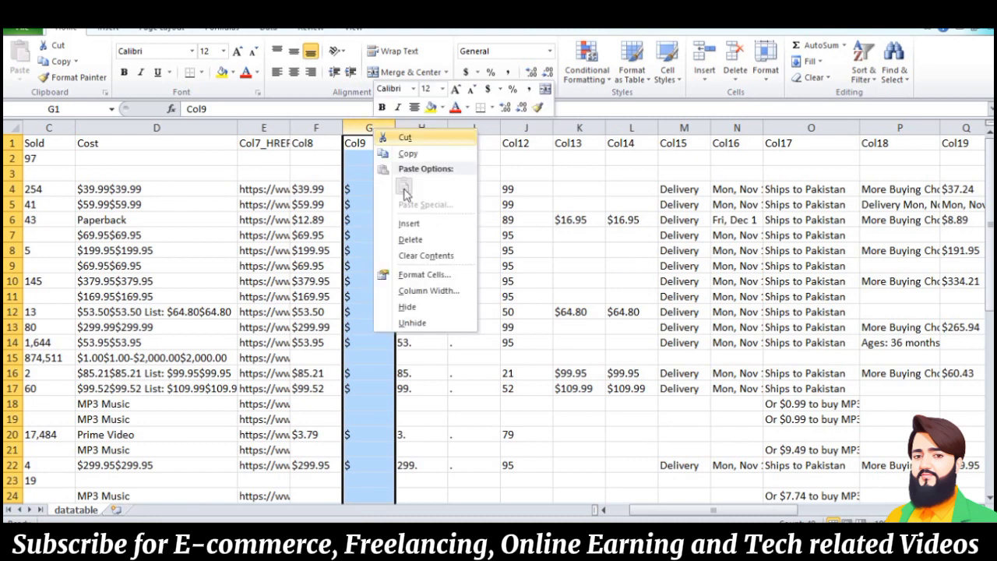
click(416, 239)
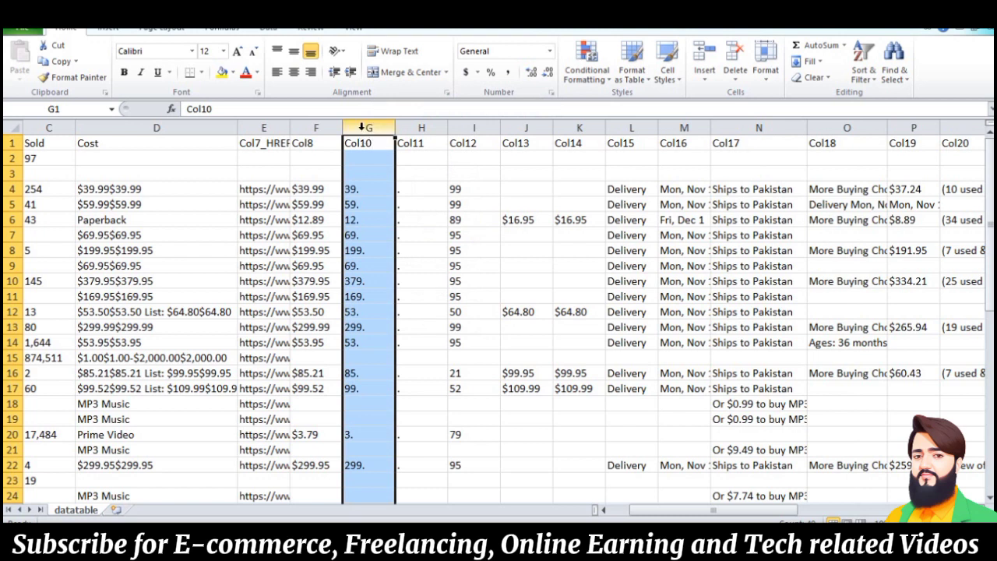
- Delete the five columns headed Col10 through Col14 together and clear the column selection
ctrl+click(419, 126)
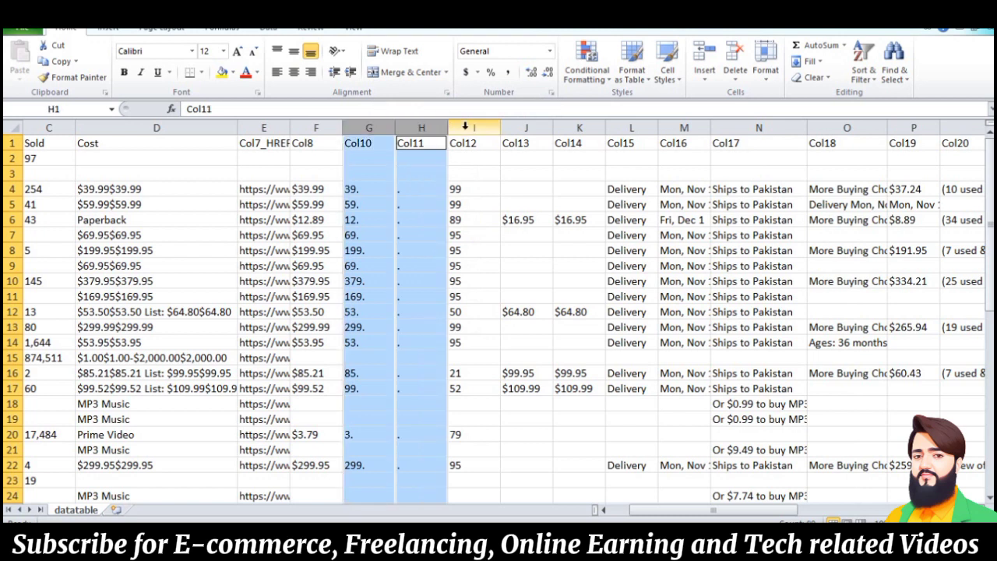
ctrl+click(463, 126)
ctrl+click(518, 126)
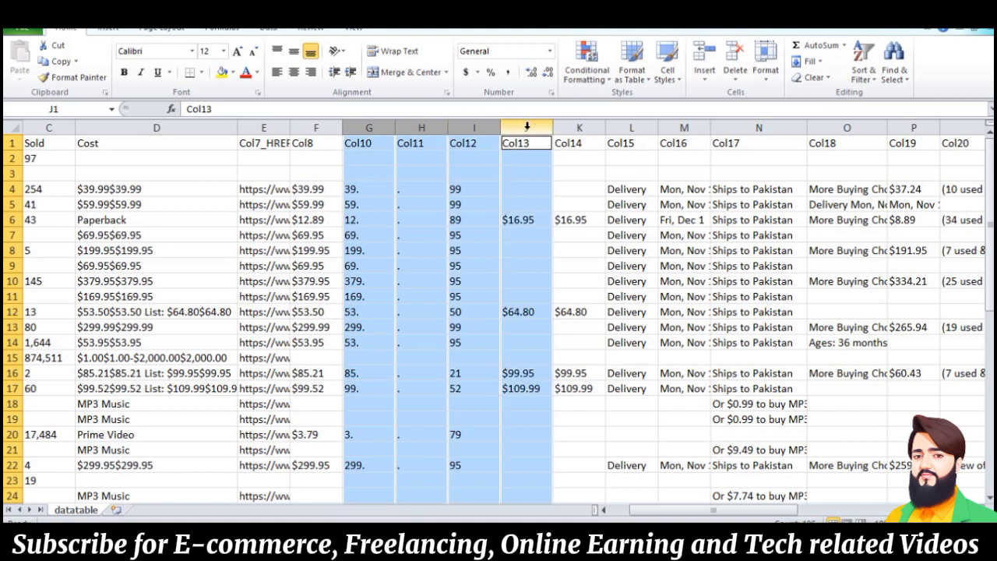
ctrl+click(575, 124)
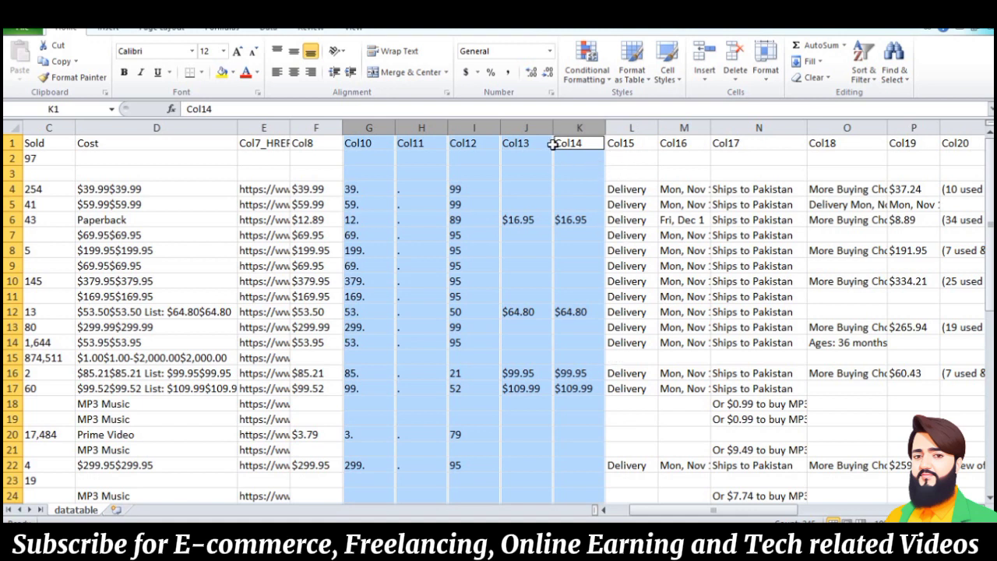
right_click(536, 126)
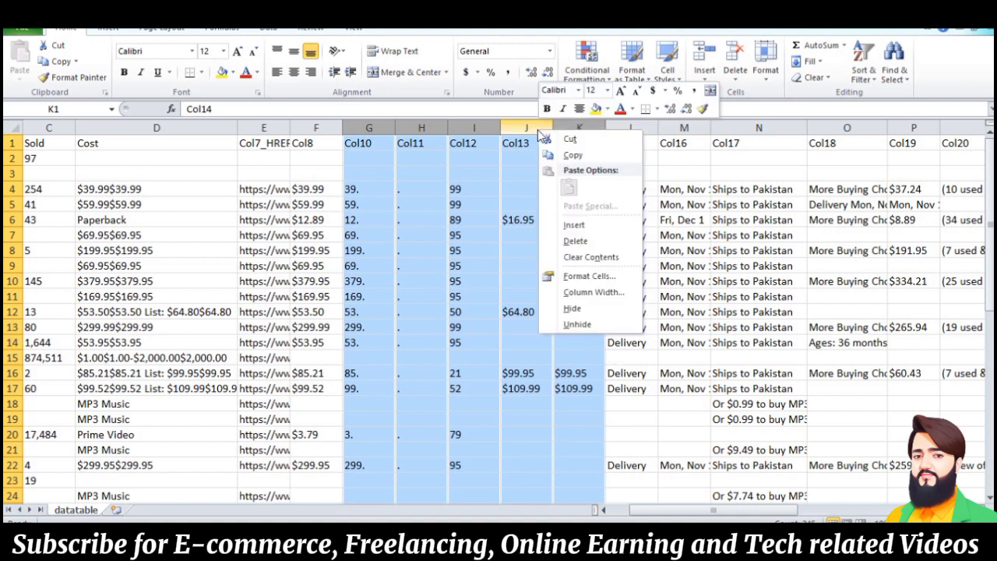
click(570, 239)
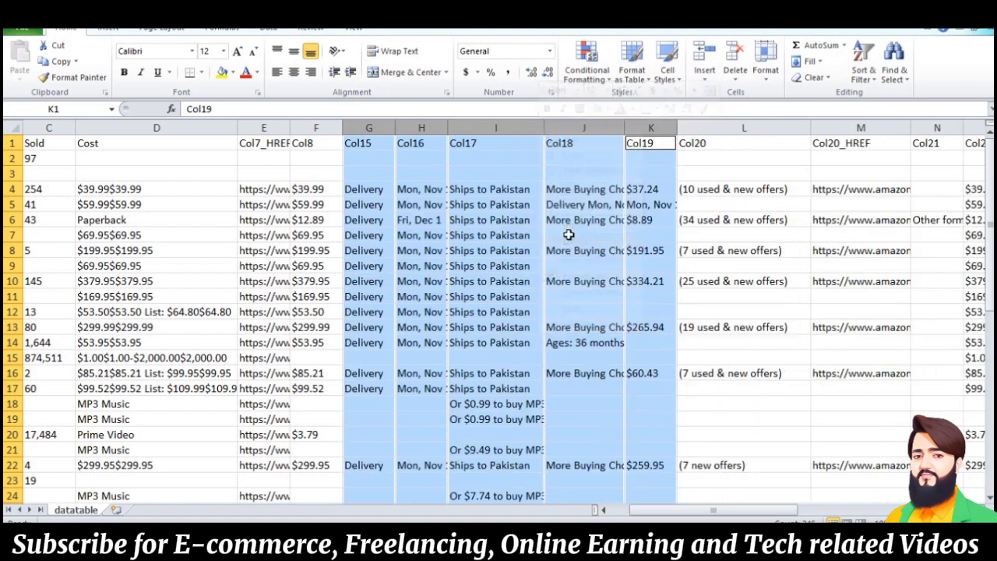
click(421, 173)
click(431, 360)
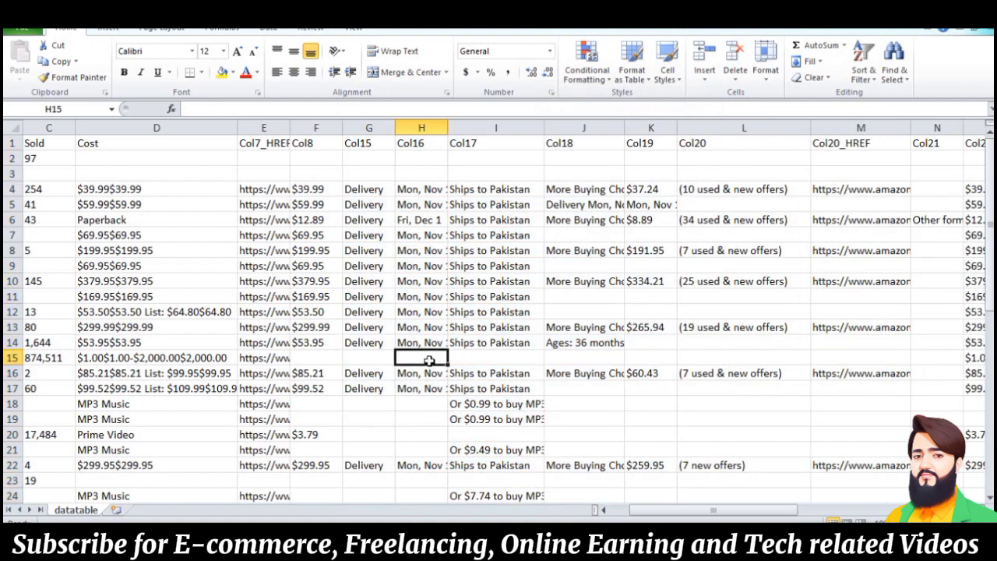
click(378, 354)
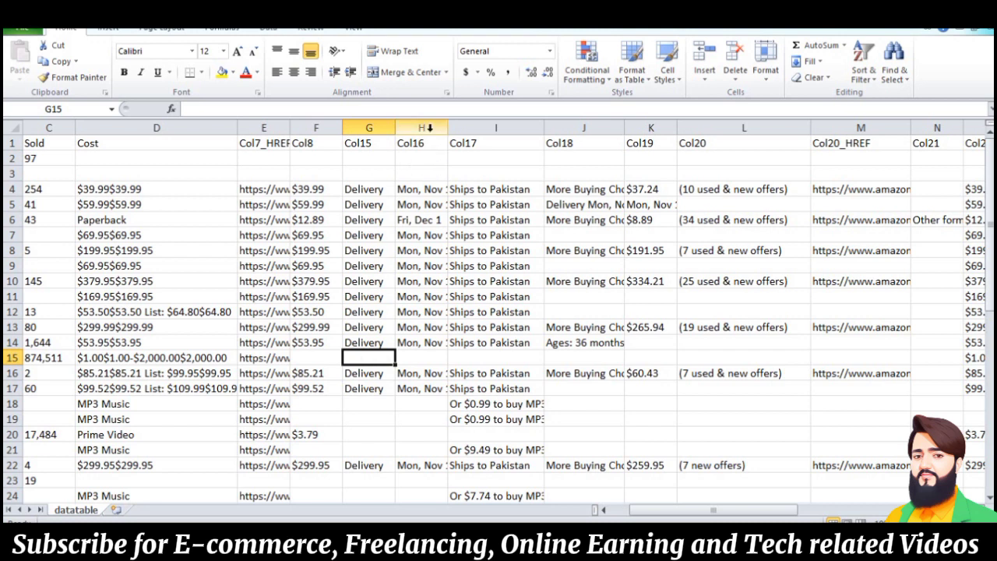
- Delete the delivery date column headed Col16 and widen the Col17 column to show its full text
click(429, 125)
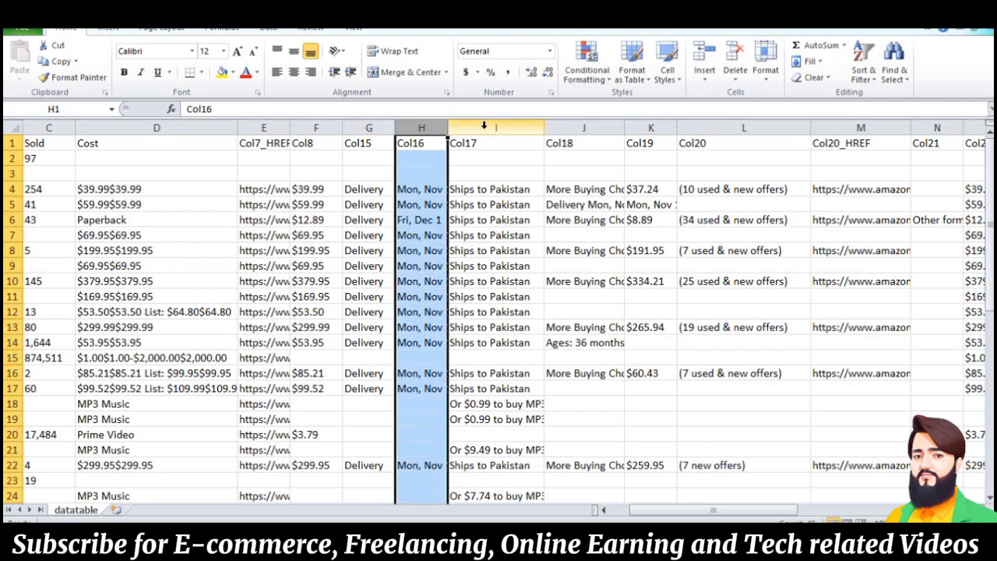
right_click(420, 125)
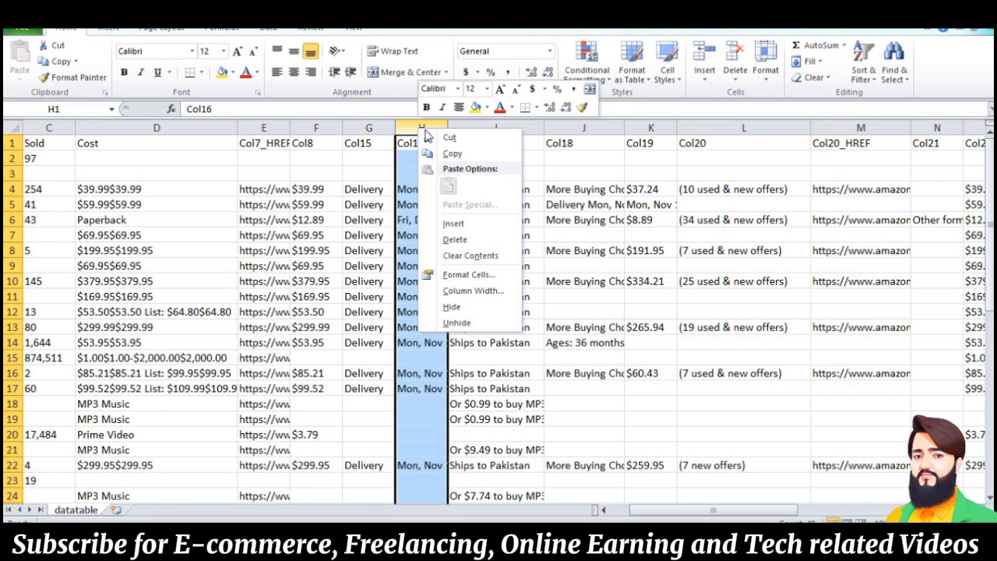
click(455, 238)
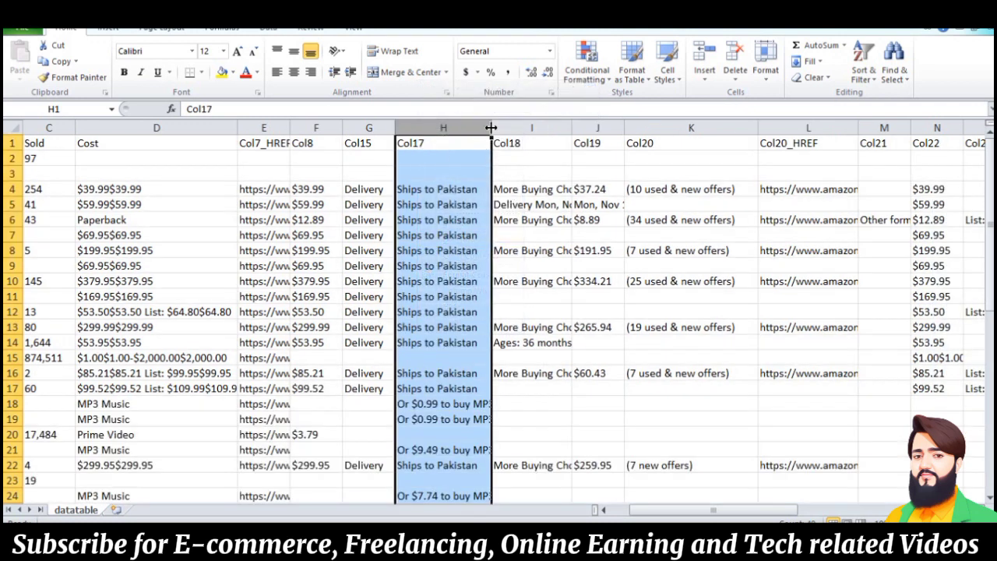
drag(491, 127, 588, 127)
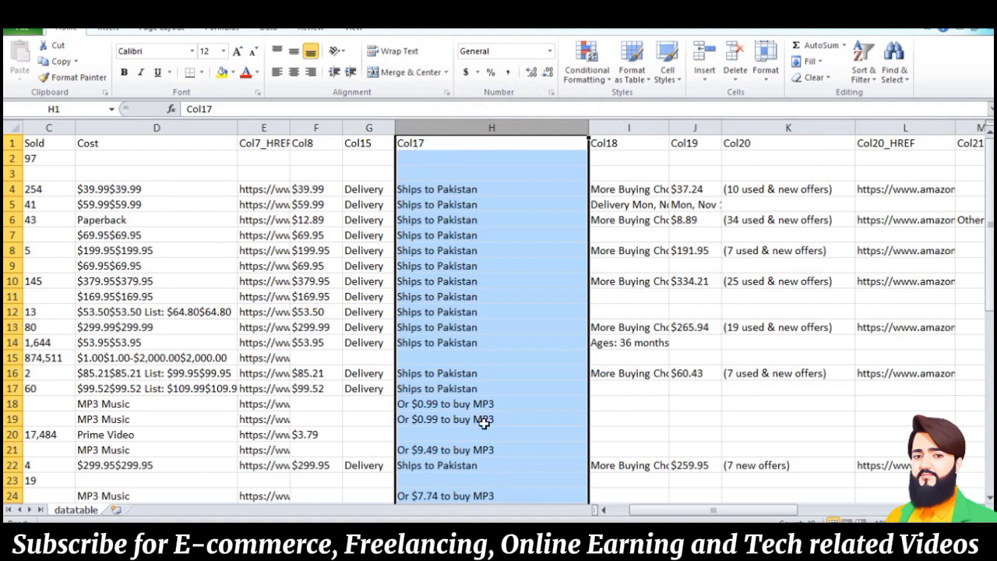
click(629, 127)
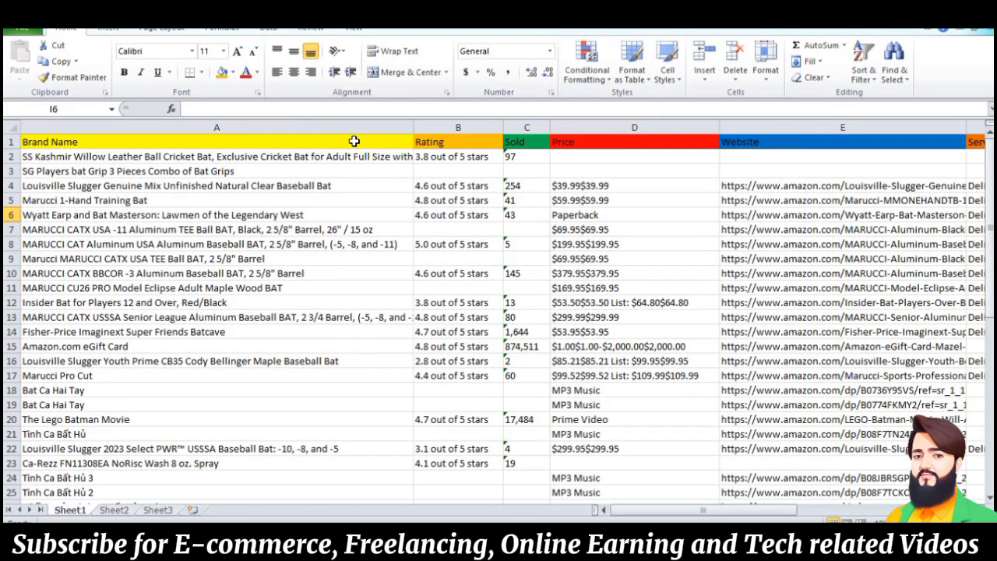
drag(628, 515, 625, 507)
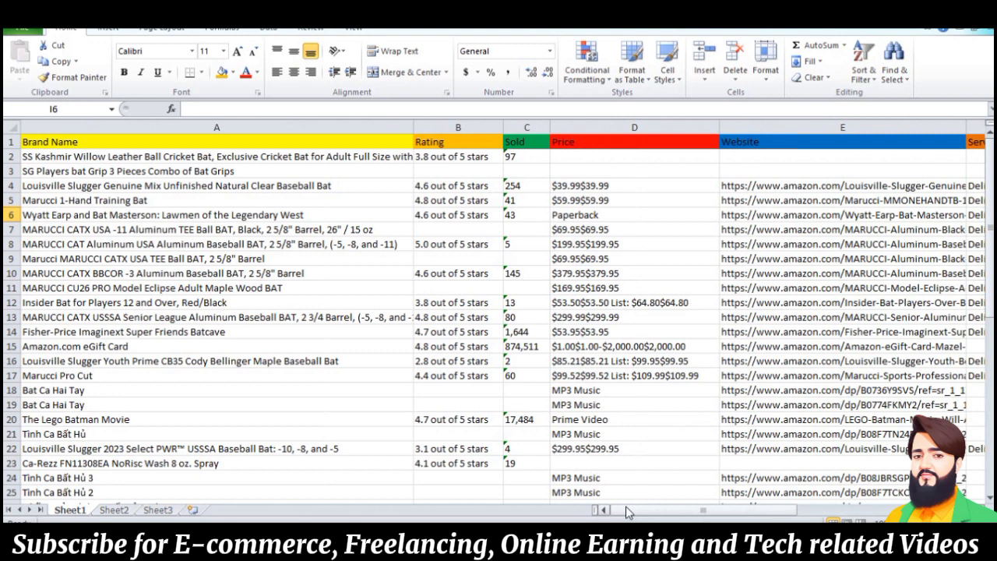